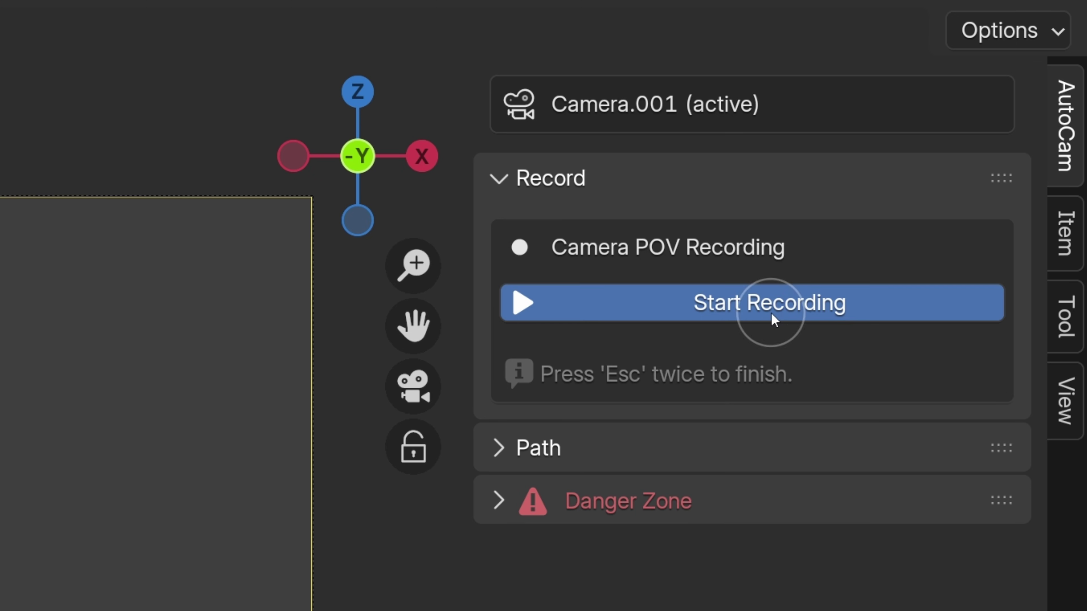
# Record a POV movement of Camera.001 around the armoured figure with AutoCam.
pyautogui.click(772, 320)
pyautogui.click(704, 321)
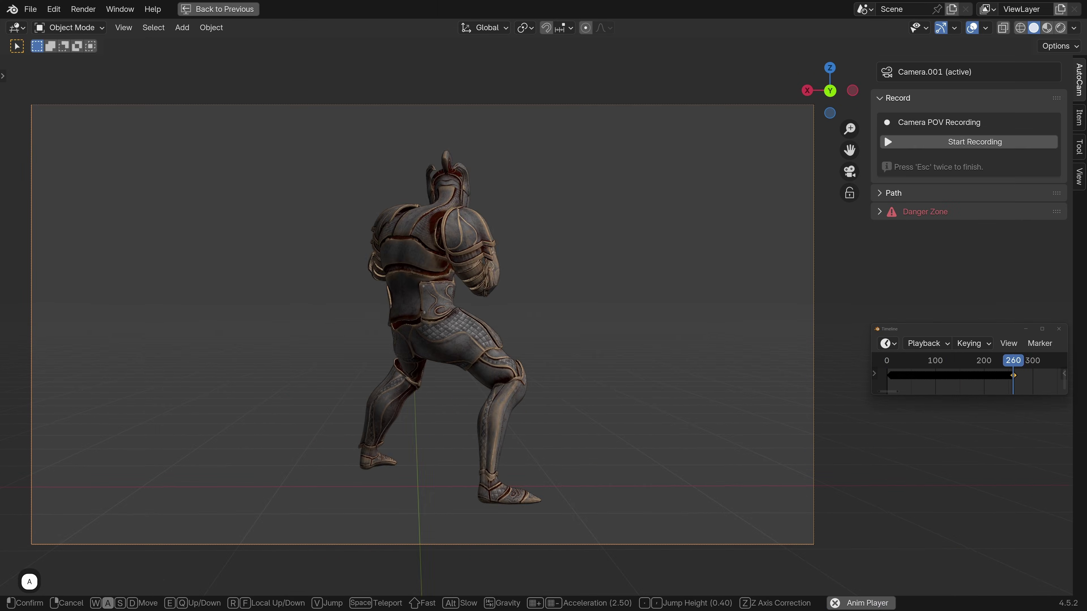
pyautogui.click(971, 165)
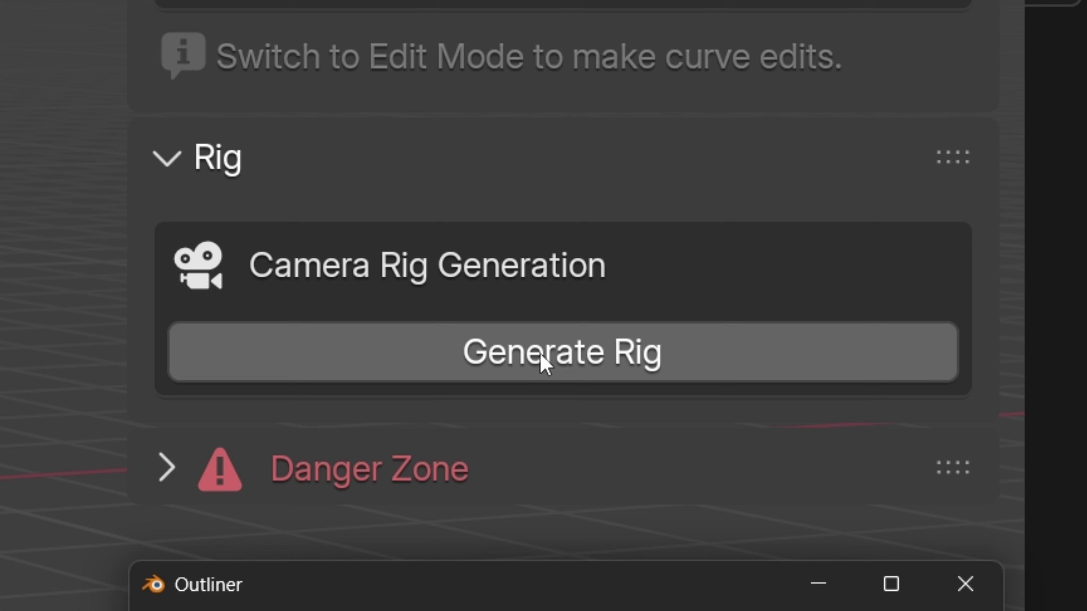
# Generate a camera rig from the recorded path and adjust its Speed (Realtime).
pyautogui.click(578, 362)
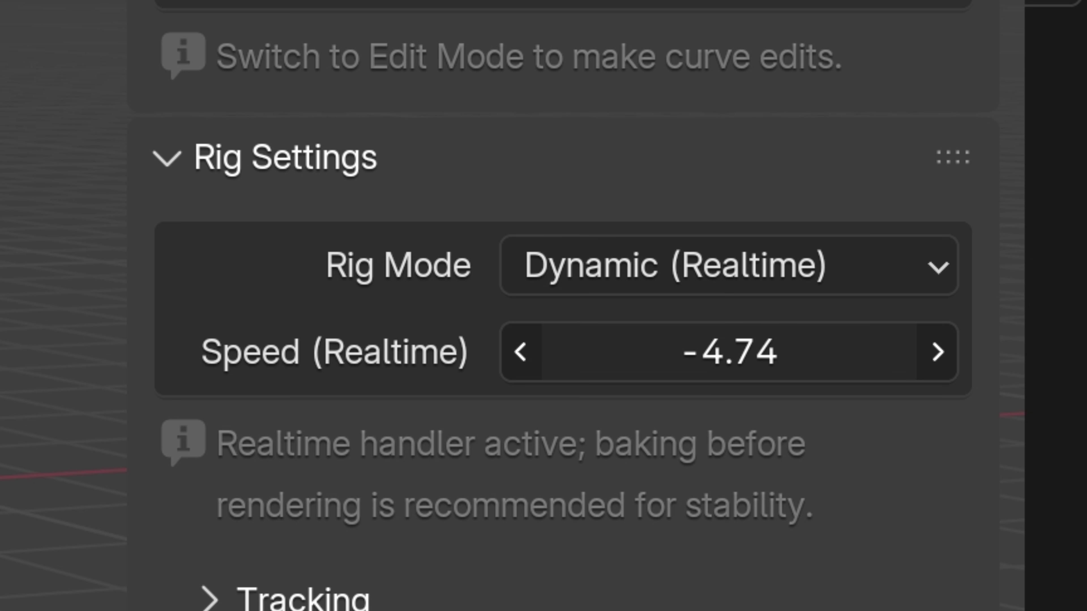
pyautogui.moveTo(729, 352); pyautogui.dragTo(856, 351)
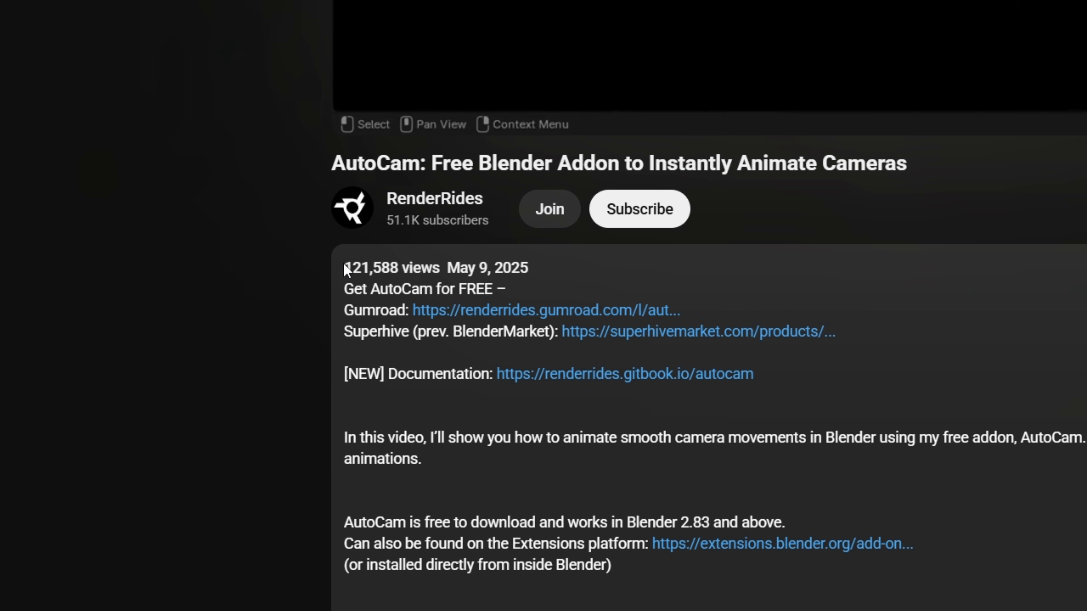
pyautogui.moveTo(344, 270); pyautogui.dragTo(440, 269)
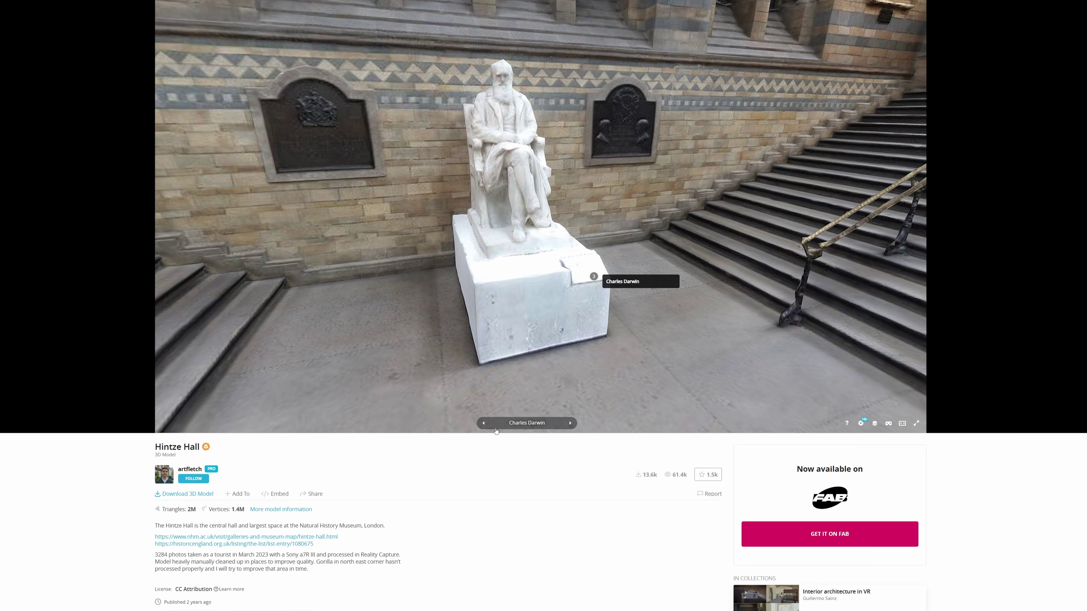
# Browse backwards through the annotated views of the Hintze Hall 3D model, starting from the Charles Darwin statue.
pyautogui.click(484, 424)
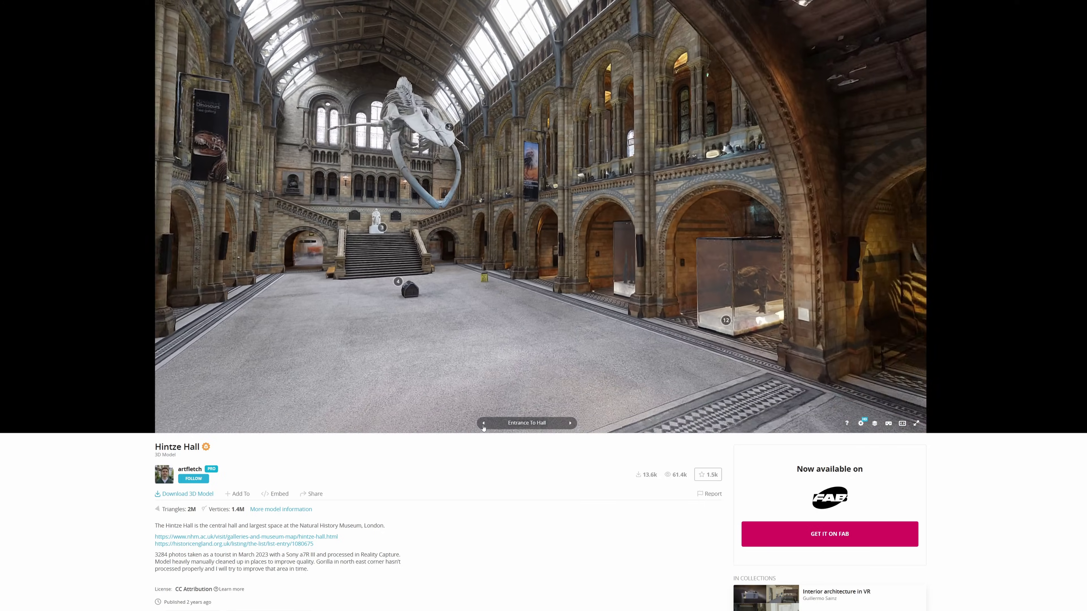
pyautogui.click(484, 423)
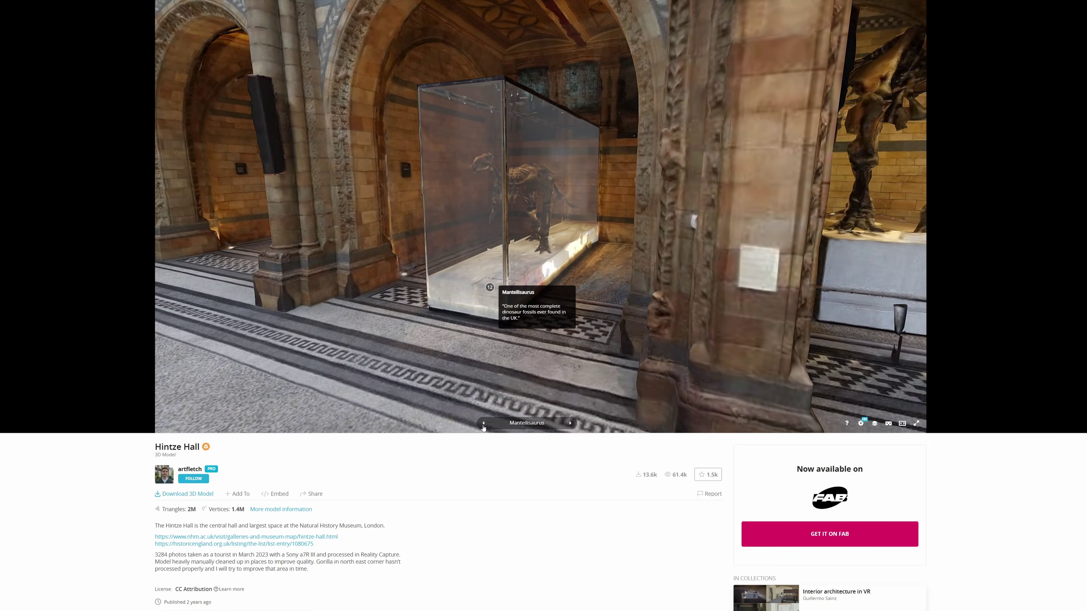
pyautogui.click(484, 424)
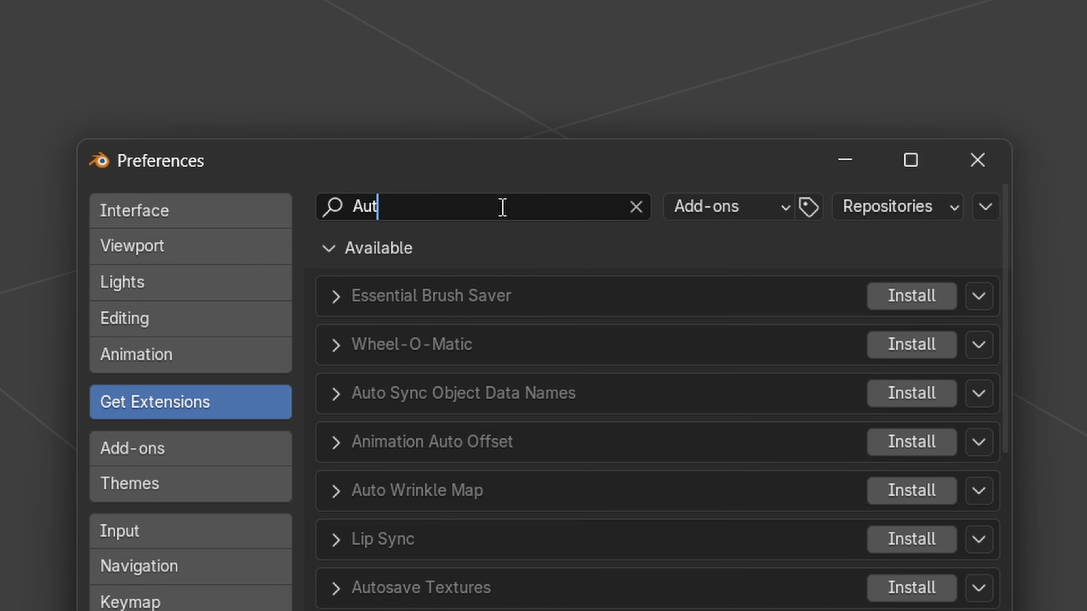
# Search the available extensions for AutoCam and enable the Camera: AutoCam add-on in the preferences.
pyautogui.write('oC')
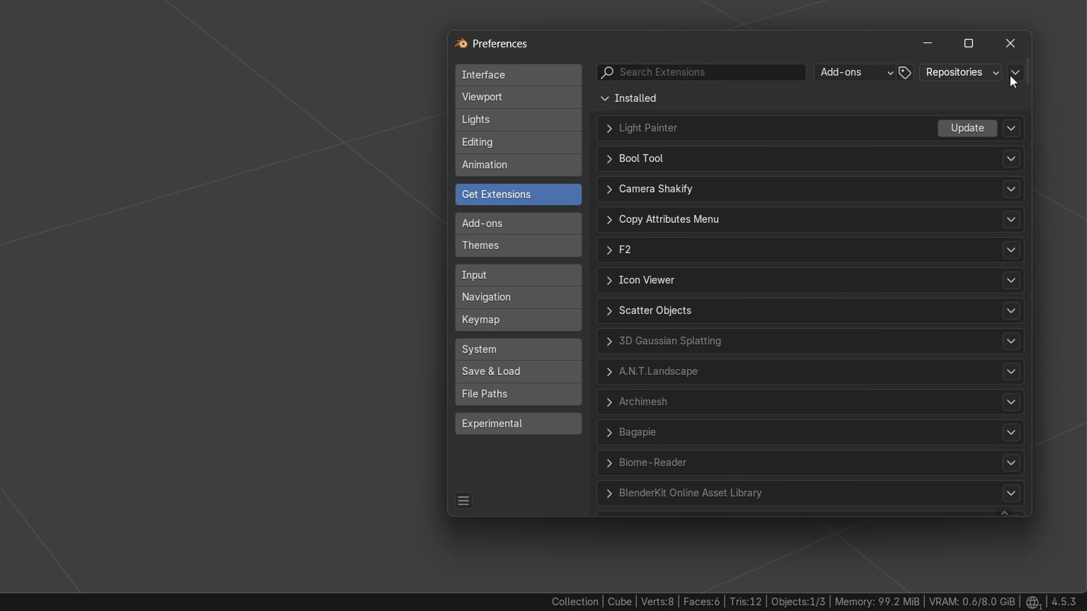
pyautogui.click(1014, 73)
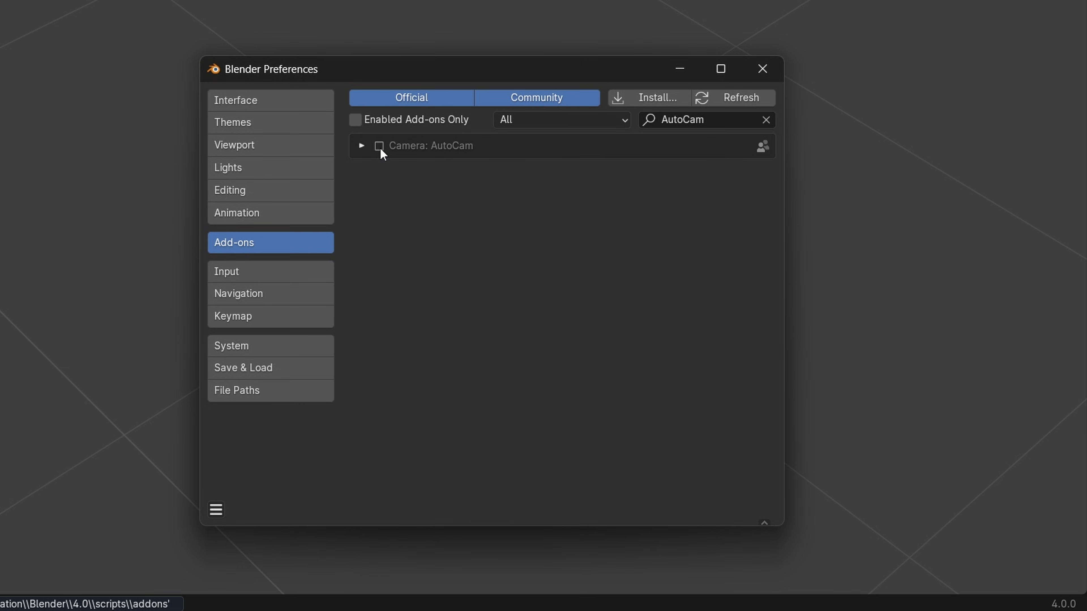
pyautogui.click(379, 146)
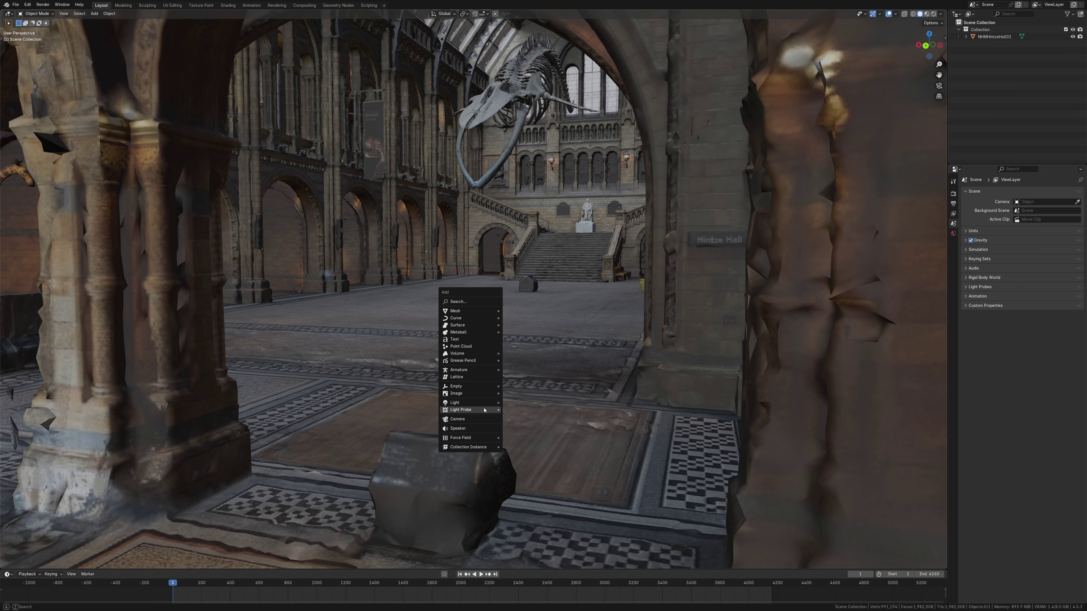
# Add a camera with a 35 mm focal length to the hall scene and show the AutoCam settings.
pyautogui.click(476, 422)
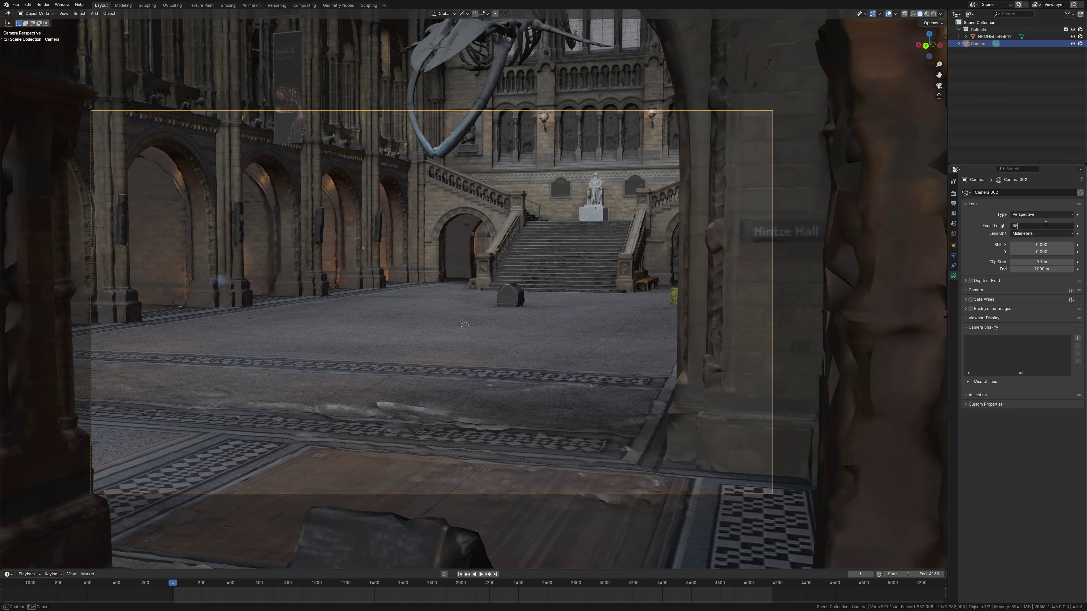
pyautogui.press('n')
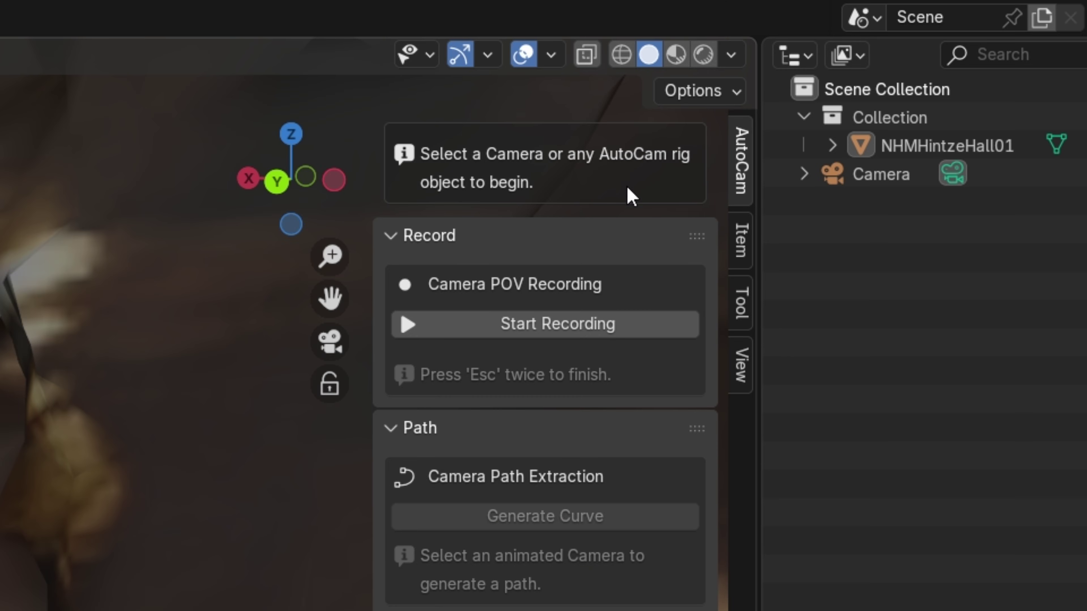
# Select the new camera, record a POV flight through the hall to the statue staircase, and play the recording back.
pyautogui.click(946, 146)
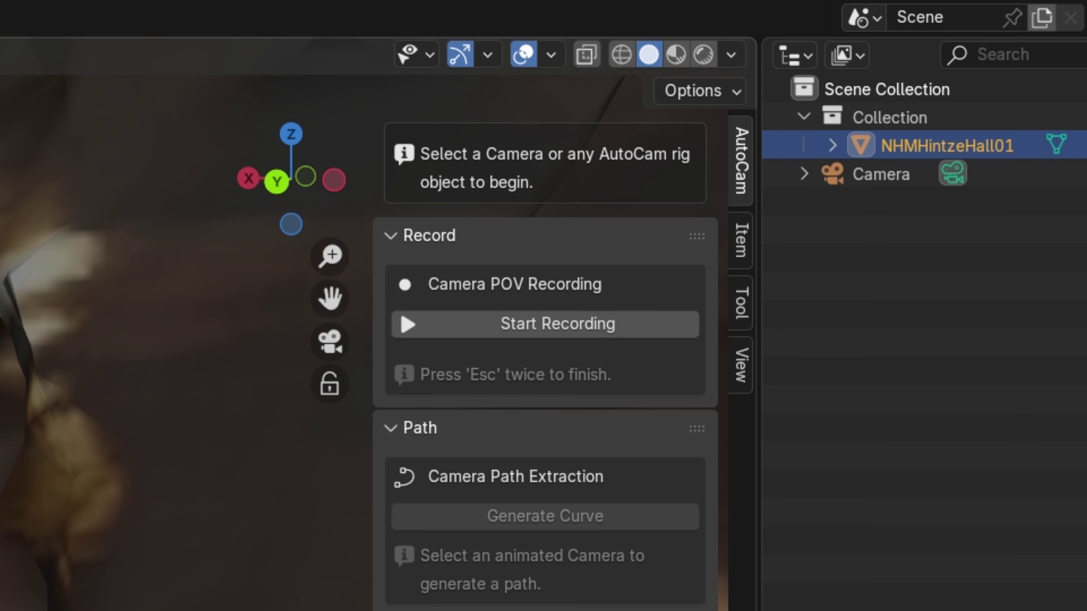
pyautogui.click(873, 182)
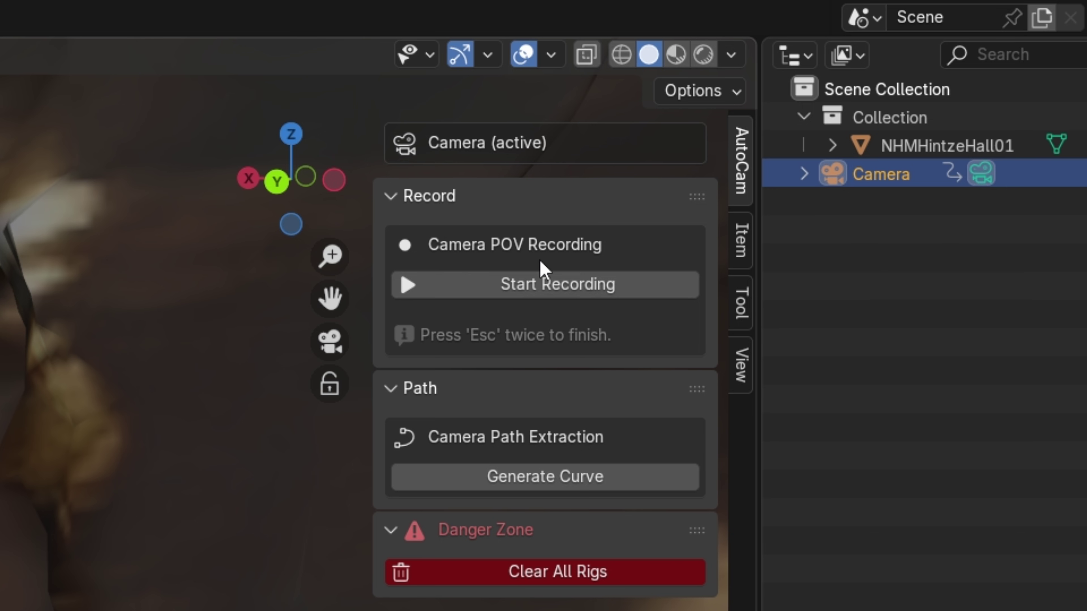
pyautogui.click(573, 289)
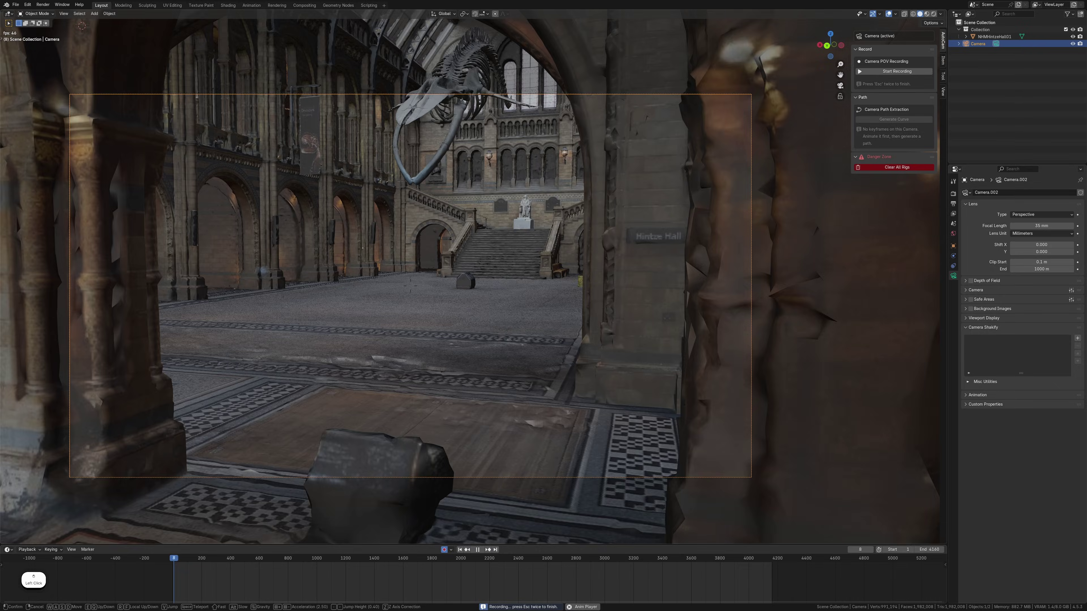
pyautogui.press('w')
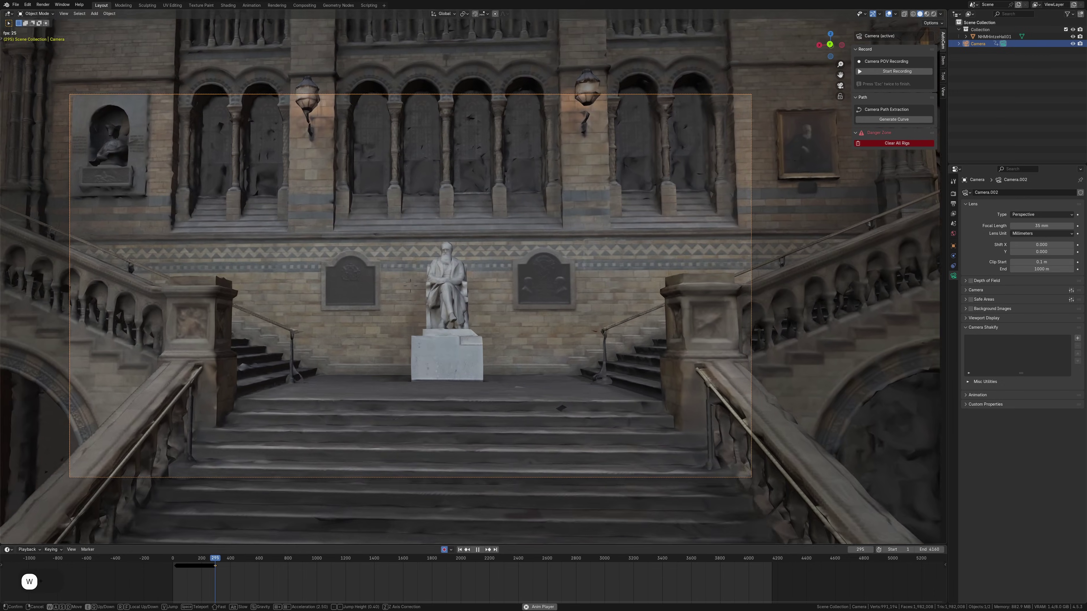
pyautogui.press('e')
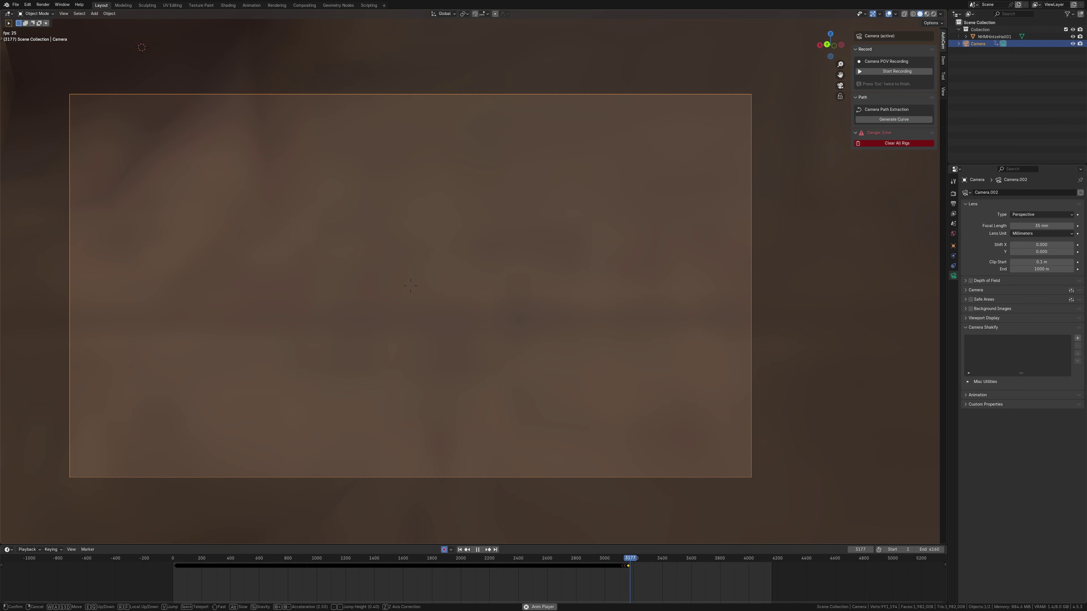
pyautogui.press('w')
pyautogui.press('Escape')
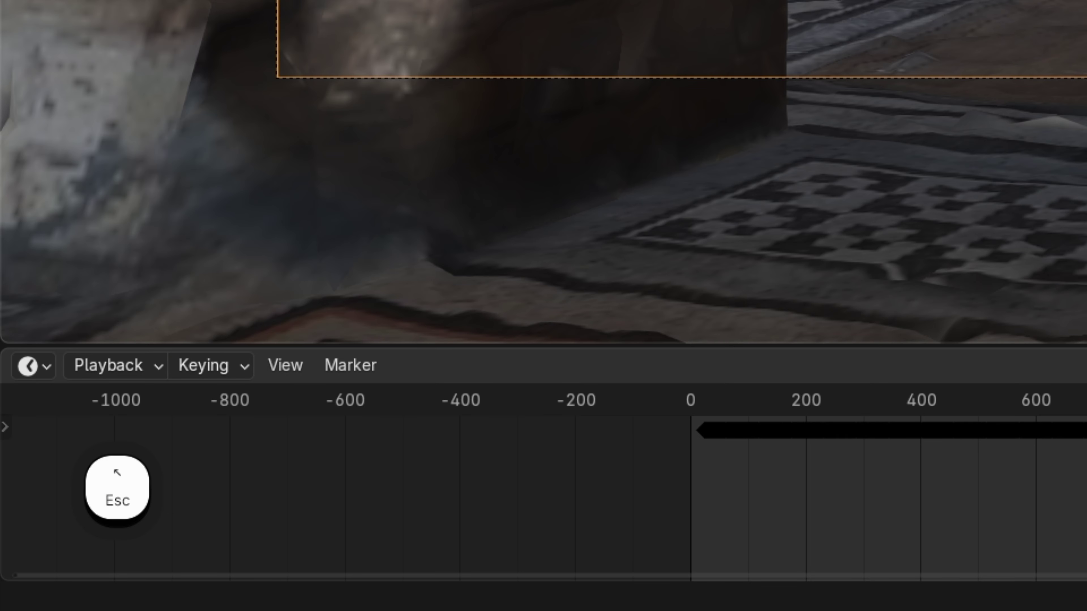
pyautogui.press('Escape')
pyautogui.press('space')
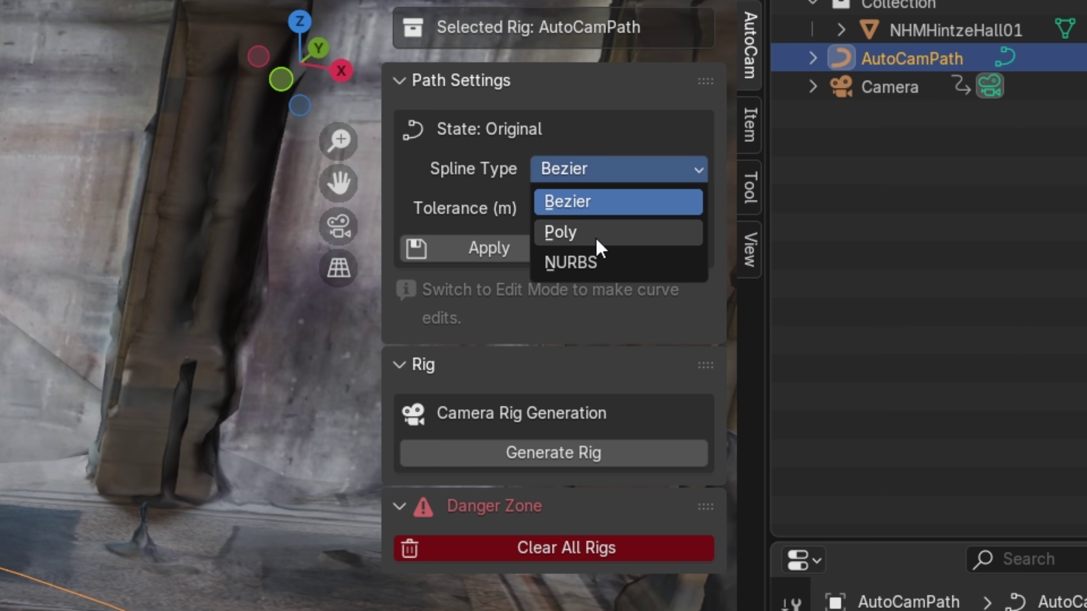
# Set the AutoCamPath spline type to Poly, raise its tolerance and apply the path settings.
pyautogui.click(904, 87)
pyautogui.click(885, 91)
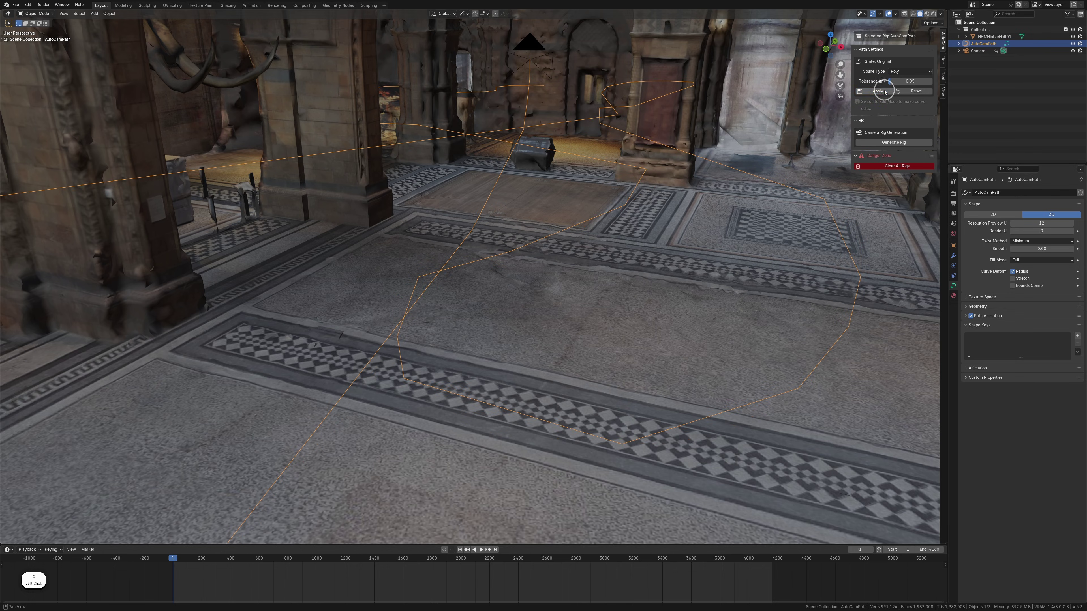
pyautogui.moveTo(890, 81); pyautogui.dragTo(923, 81)
pyautogui.click(878, 91)
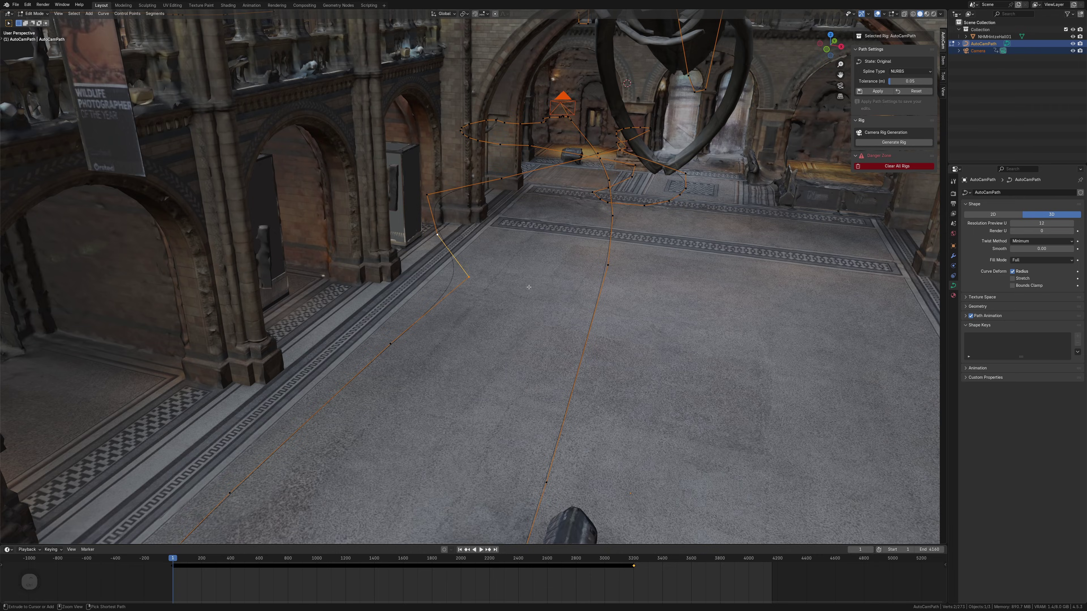
# Apply the edits made to the NURBS camera path, and reset the path.
pyautogui.scroll(-2, 638, 224)
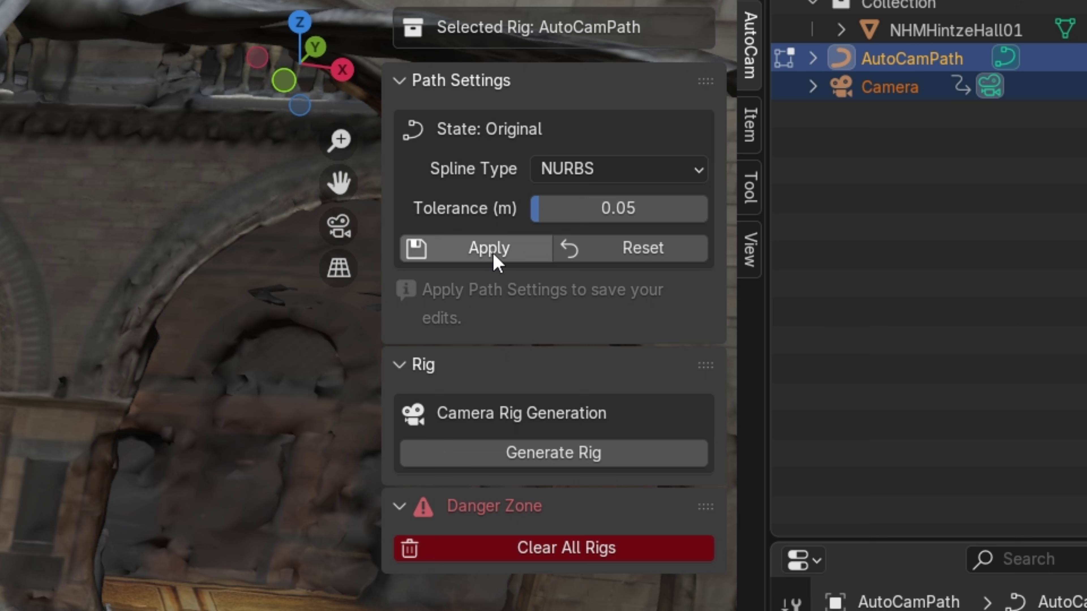
pyautogui.click(494, 257)
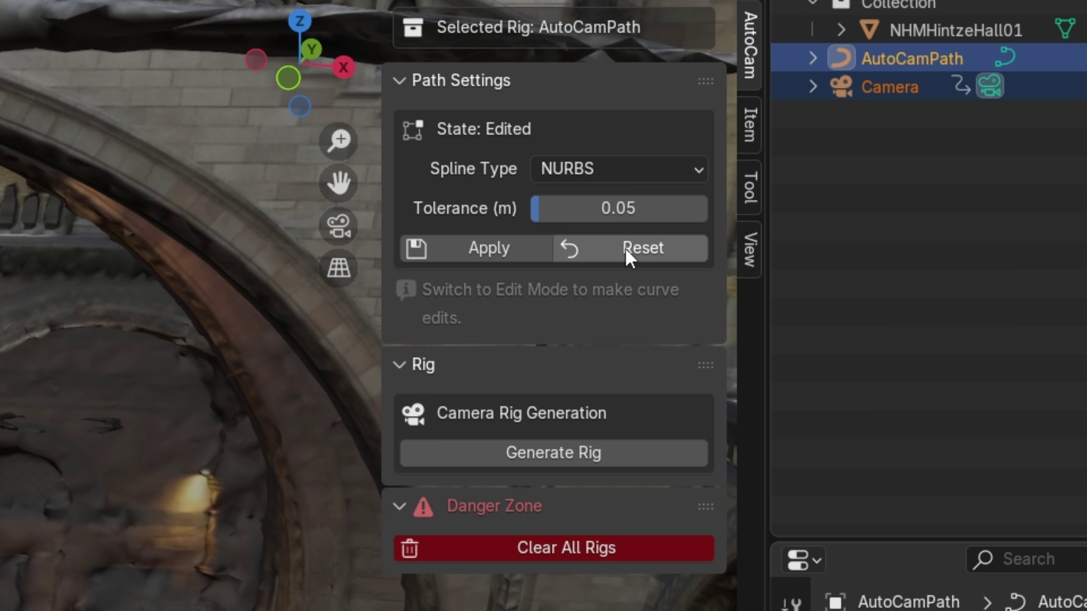
pyautogui.click(629, 256)
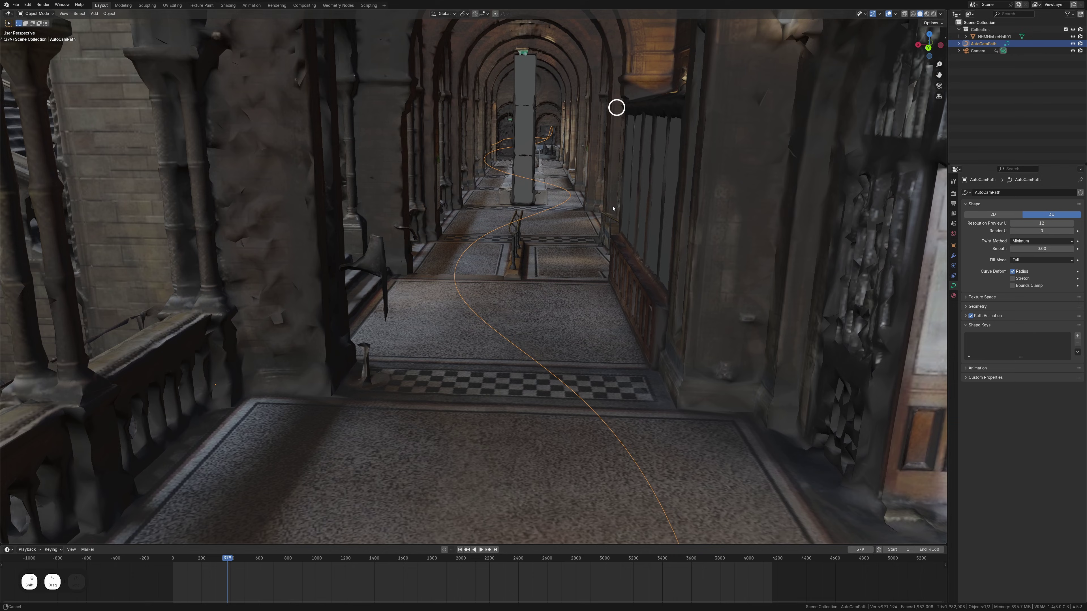
# Scrub the animation to preview the camera path and generate a camera rig from AutoCamPath.
pyautogui.click(259, 559)
pyautogui.moveTo(282, 564); pyautogui.dragTo(294, 561)
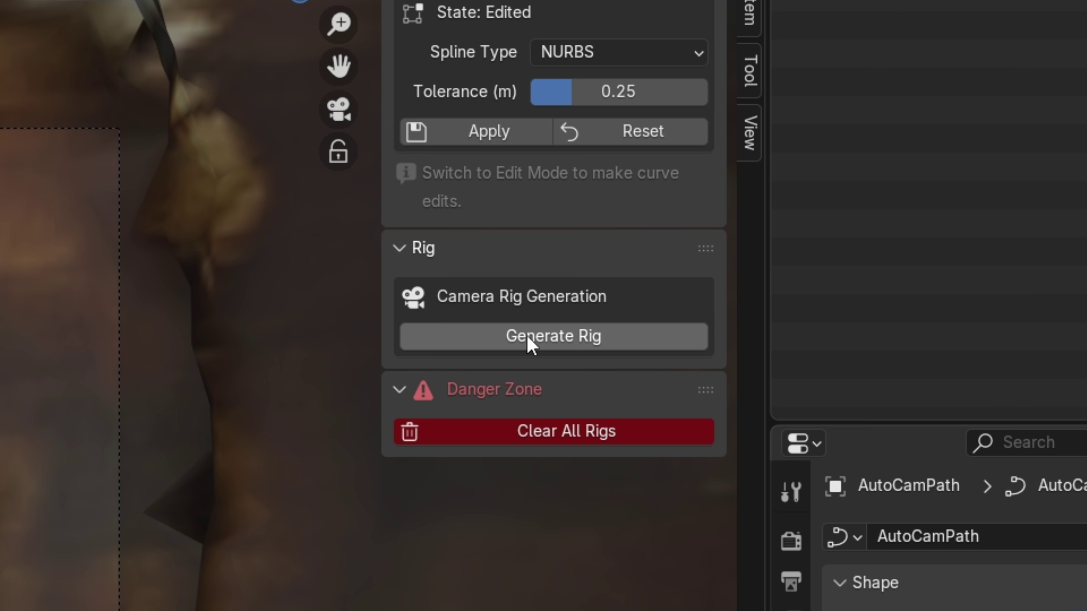
pyautogui.click(594, 341)
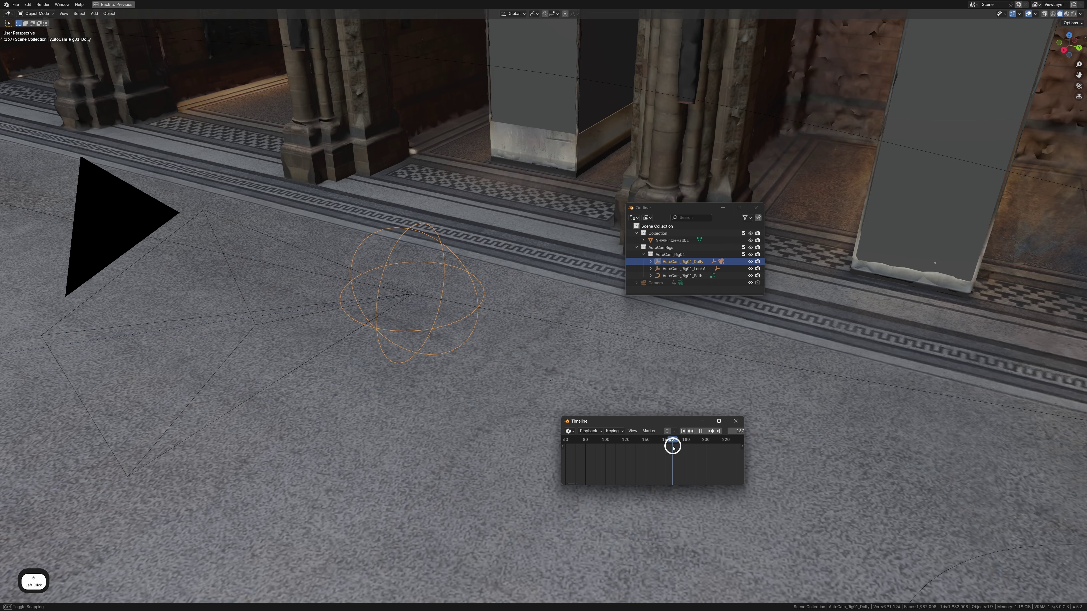
# Scrub the dolly along its path, reposition AutoCam_Rig01_FocusPoint in the hall, and adjust the rig along the local Y axis in camera view.
pyautogui.moveTo(672, 444); pyautogui.dragTo(666, 447)
pyautogui.press('g')
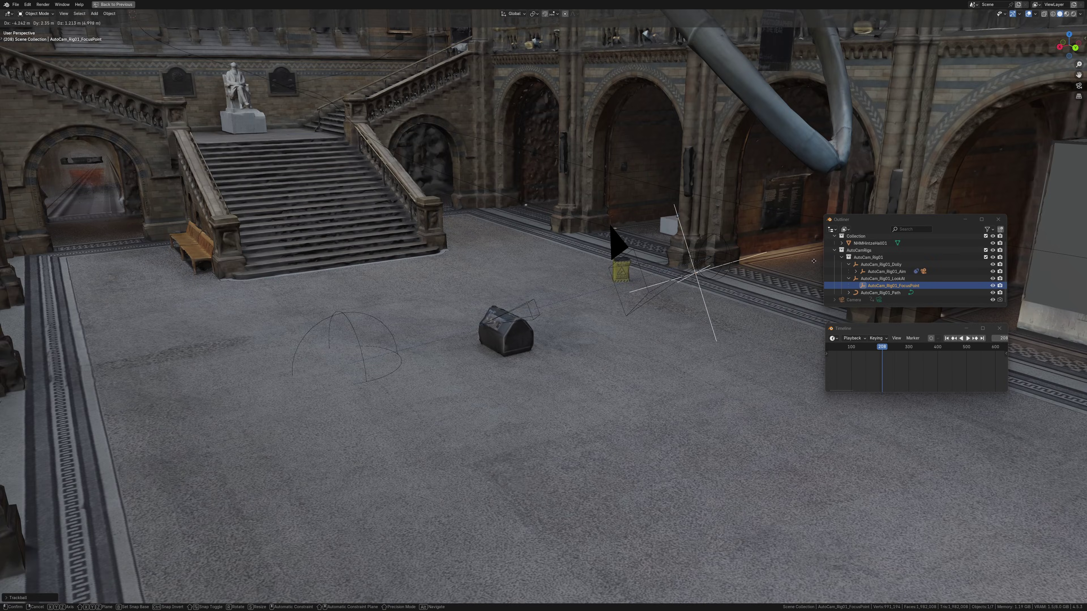
pyautogui.press('KP_0')
pyautogui.press('y')
pyautogui.press('y')
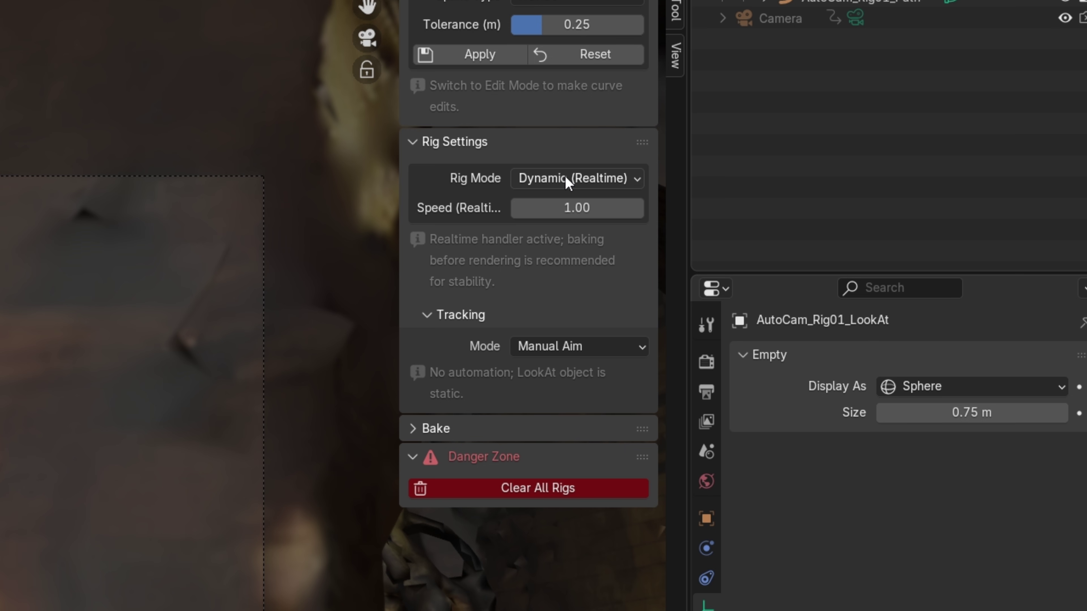
# Review the rig mode and tracking mode options in the rig settings.
pyautogui.click(569, 178)
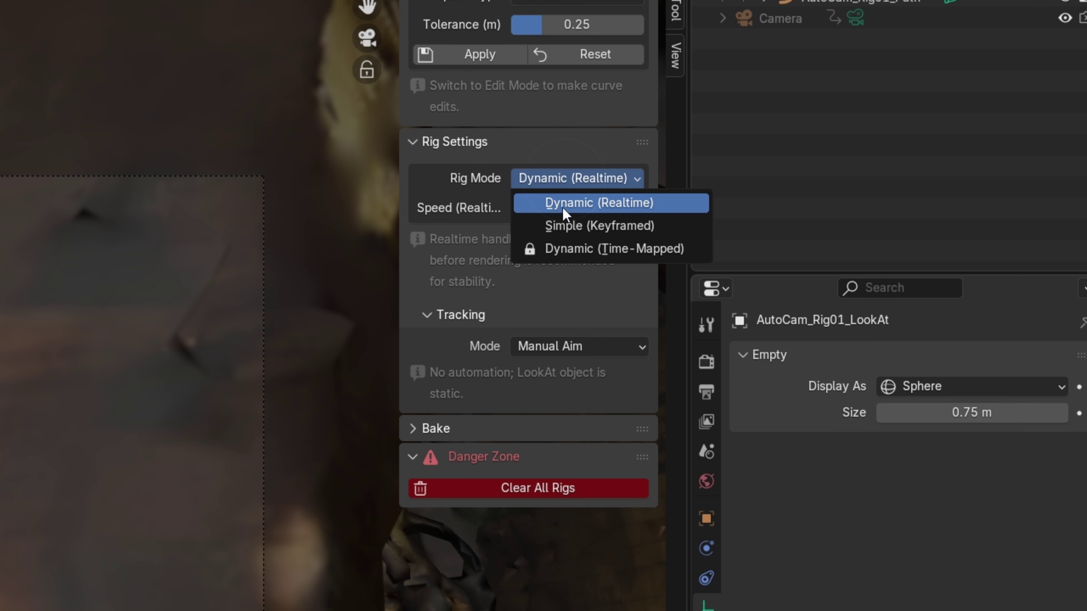
pyautogui.click(600, 205)
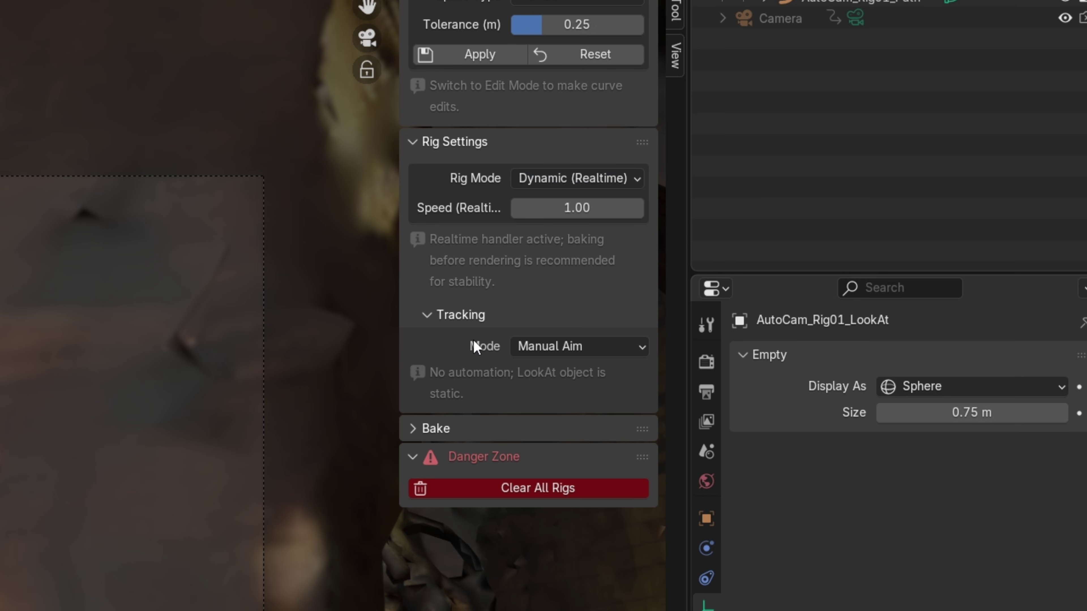
pyautogui.click(551, 350)
pyautogui.click(444, 348)
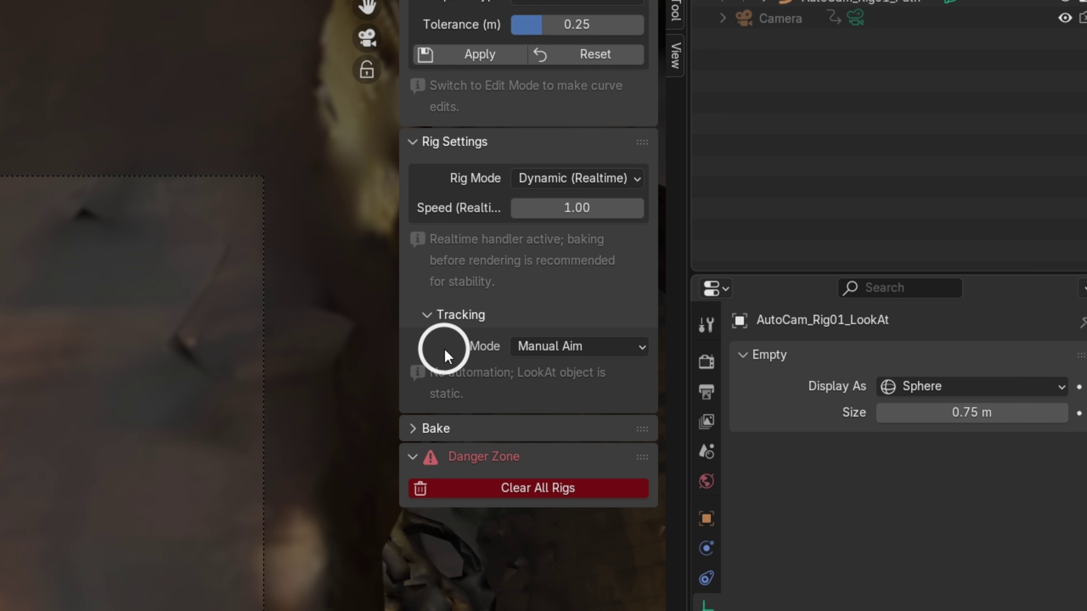
# Switch the rig mode to Simple (Keyframed) and set the keyframed speed to 5.
pyautogui.click(556, 187)
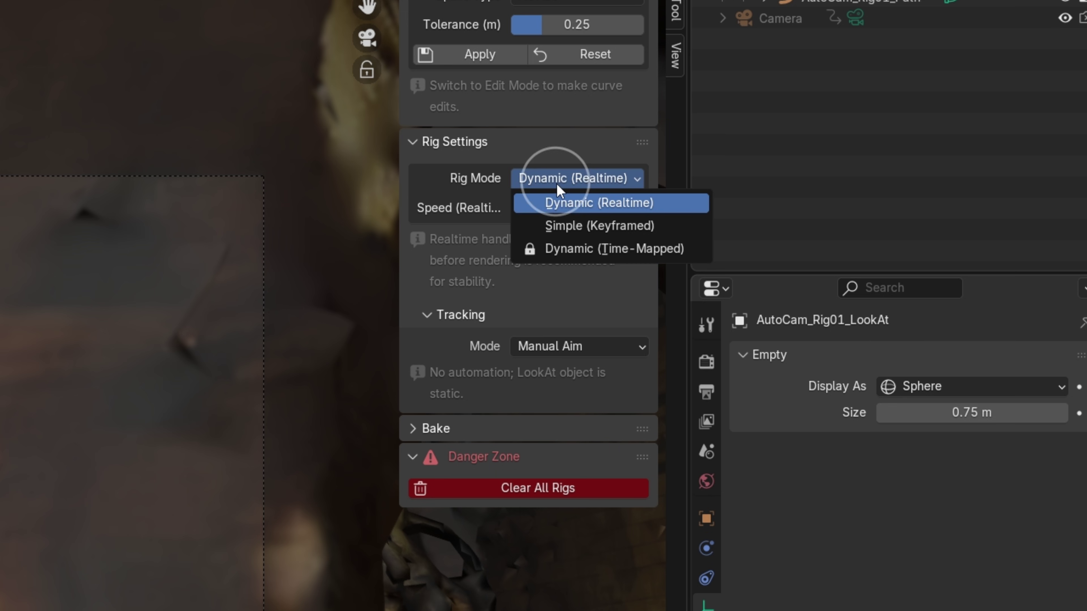
pyautogui.click(650, 231)
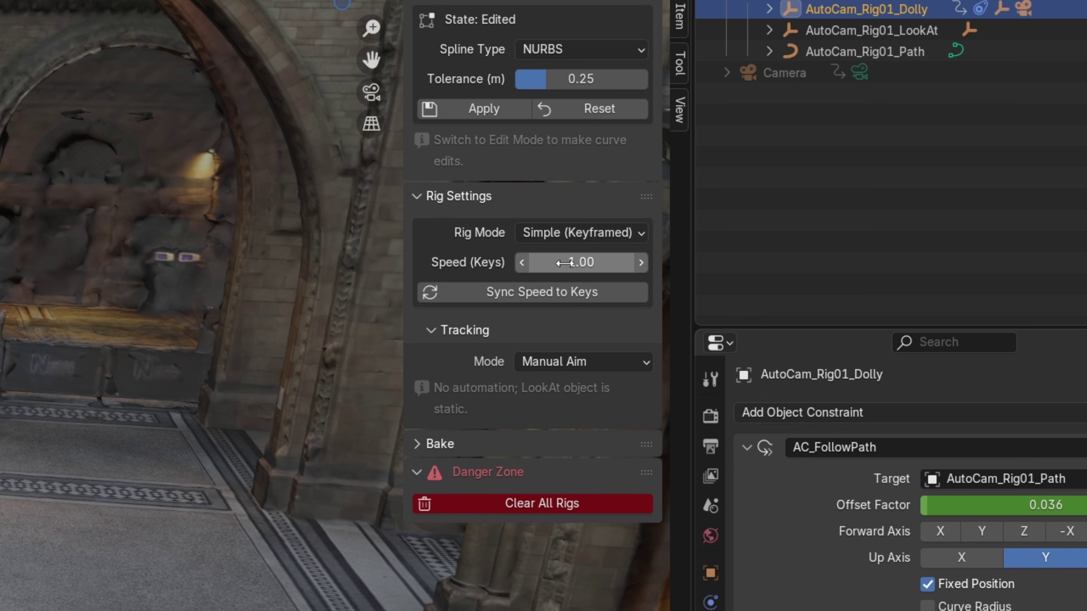
pyautogui.click(565, 262)
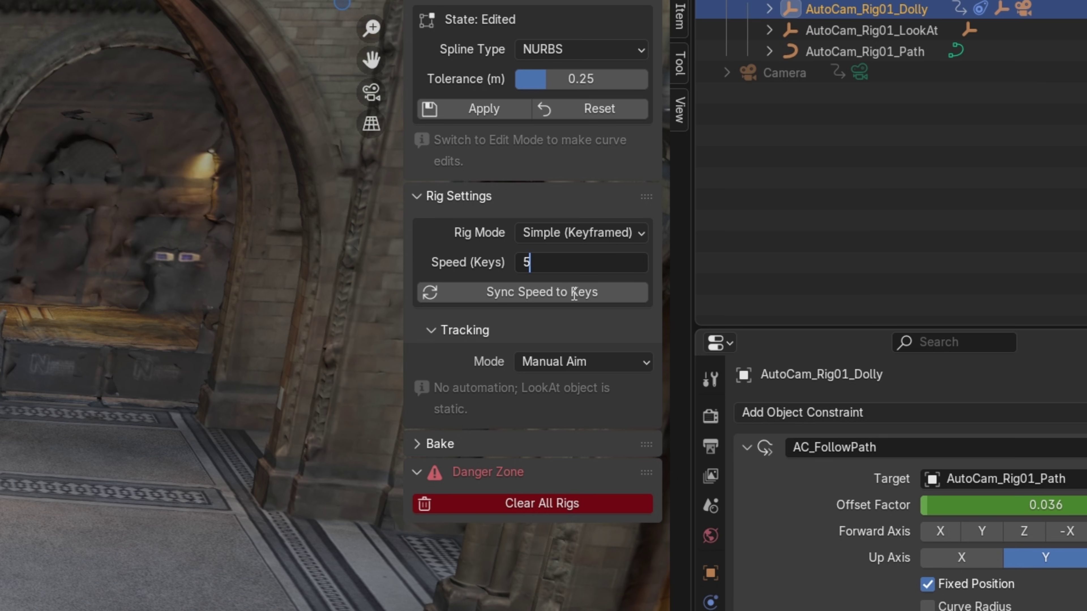
pyautogui.press('Return')
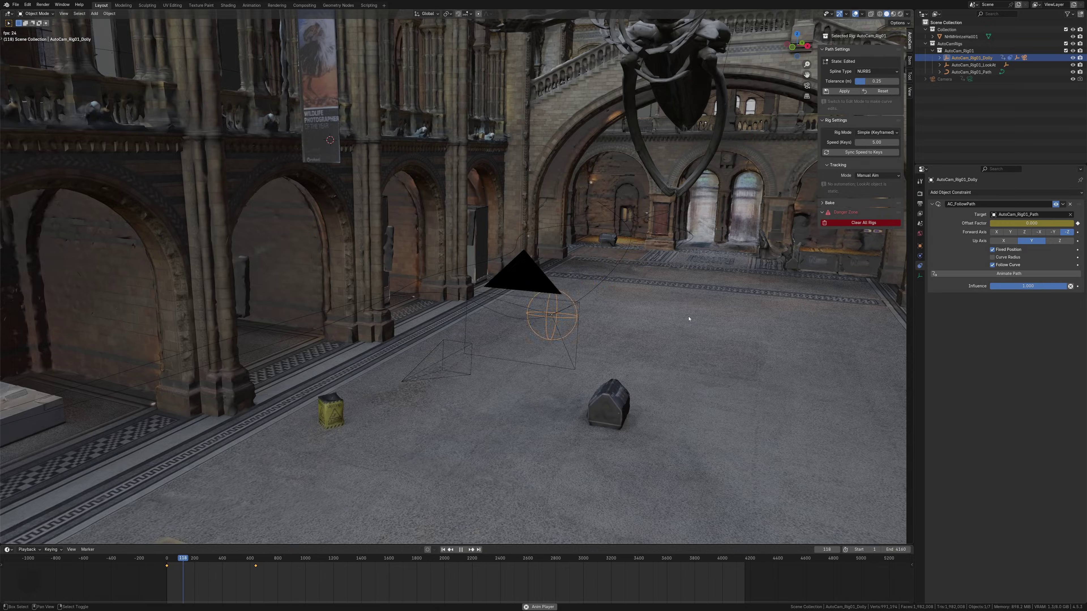
# Move the dolly's path keyframe along the timeline and sync the rig speed to the keys.
pyautogui.rightClick(766, 479)
pyautogui.press('g')
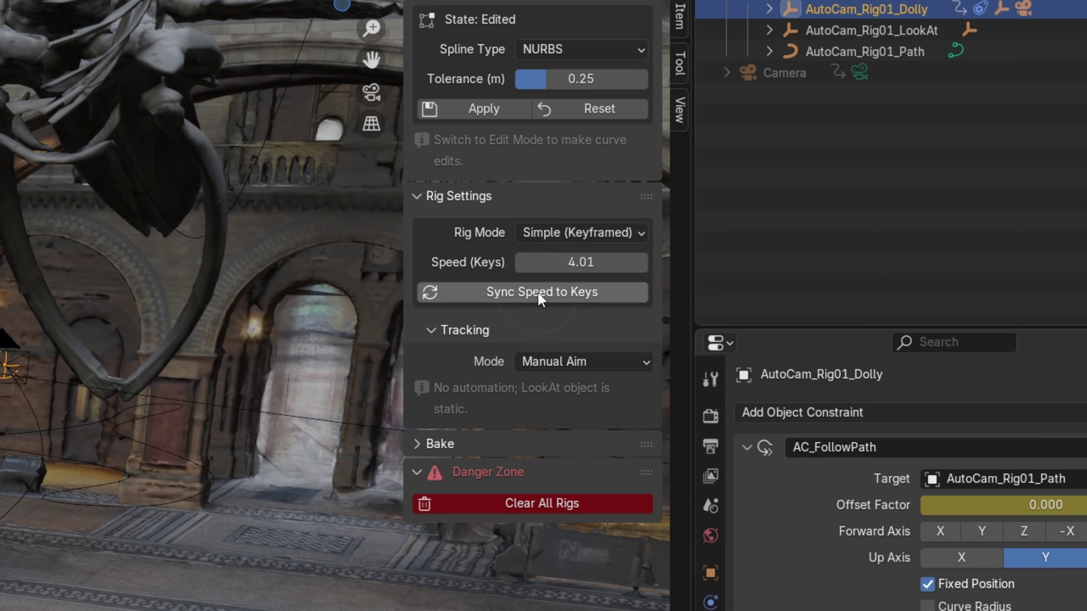
pyautogui.click(541, 295)
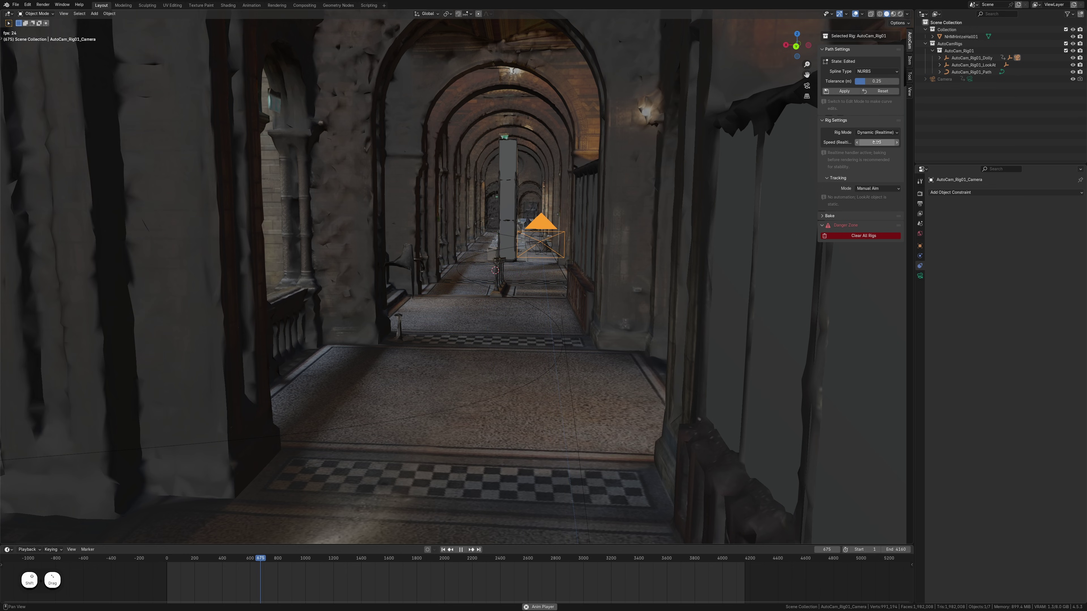
# Adjust the rig's realtime speed in Dynamic (Realtime) mode during animation playback.
pyautogui.keyDown('shift'); pyautogui.moveTo(931, 150); pyautogui.dragTo(880, 142); pyautogui.keyUp('shift')
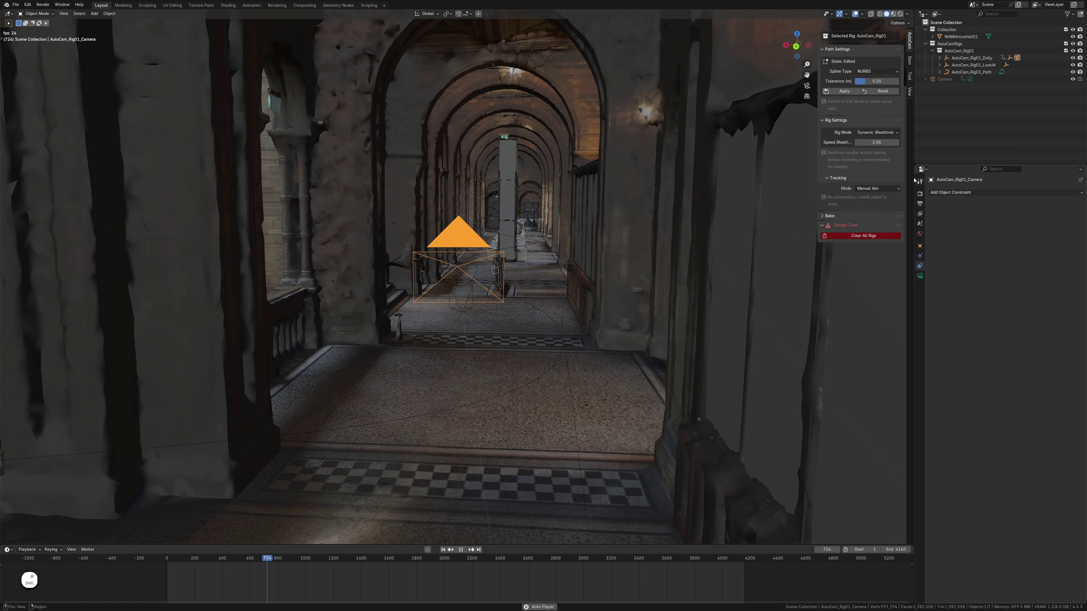
pyautogui.press('space')
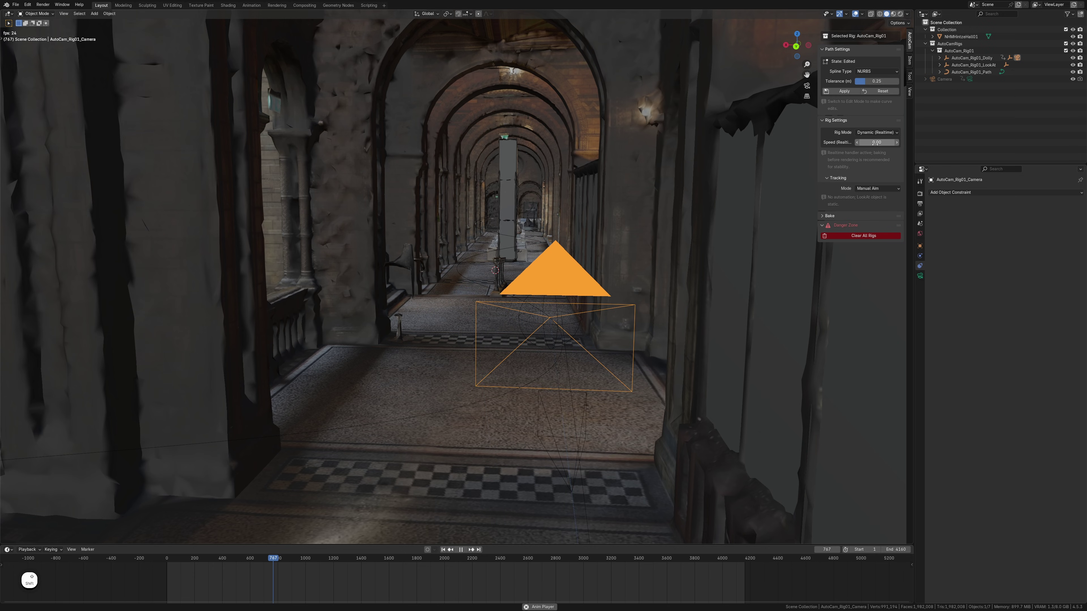
pyautogui.keyDown('shift'); pyautogui.moveTo(863, 143); pyautogui.dragTo(687, 138); pyautogui.keyUp('shift')
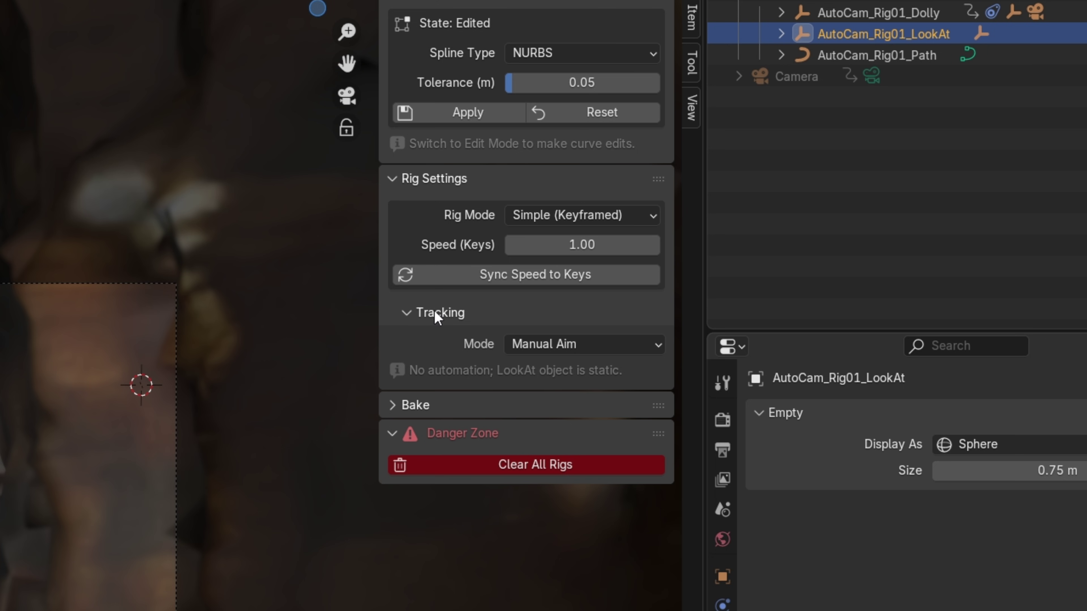
# Use Manual Aim tracking and move AutoCam_Rig01_LookAt along the Z axis from the box on the hall floor.
pyautogui.click(535, 343)
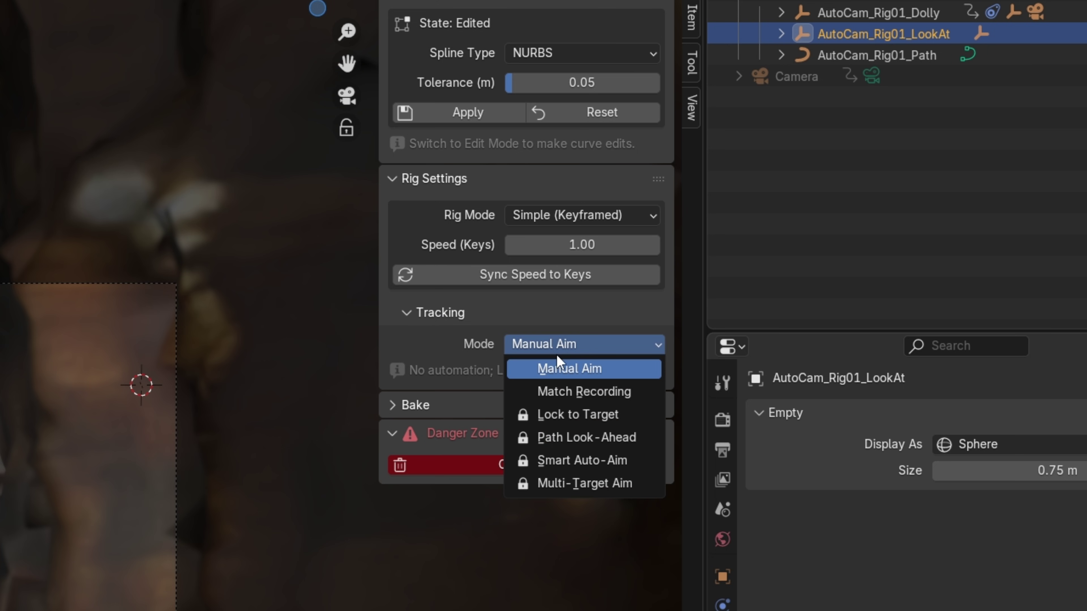
pyautogui.click(599, 375)
pyautogui.press('g')
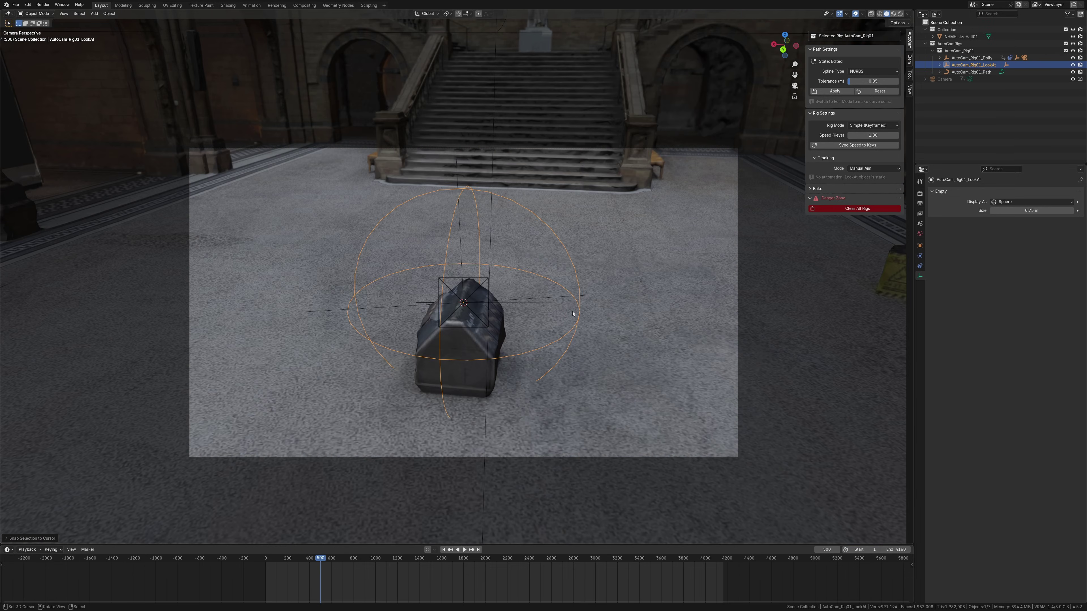
pyautogui.press('g')
pyautogui.press('z')
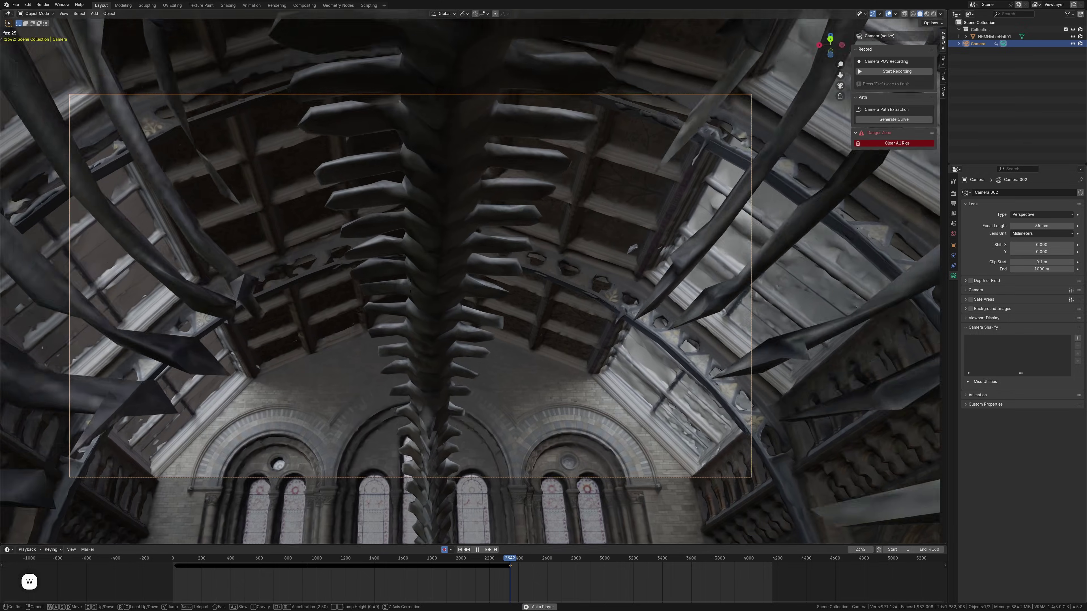
# Fly the camera forward beneath the skeleton toward the stained-glass windows while recording.
pyautogui.press('w')
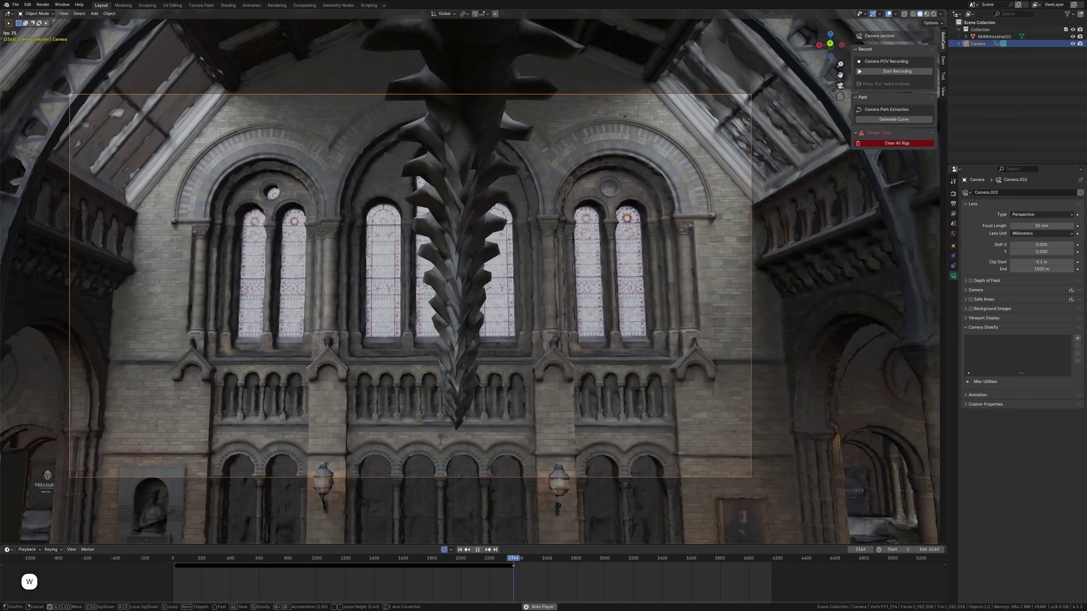
pyautogui.press('w')
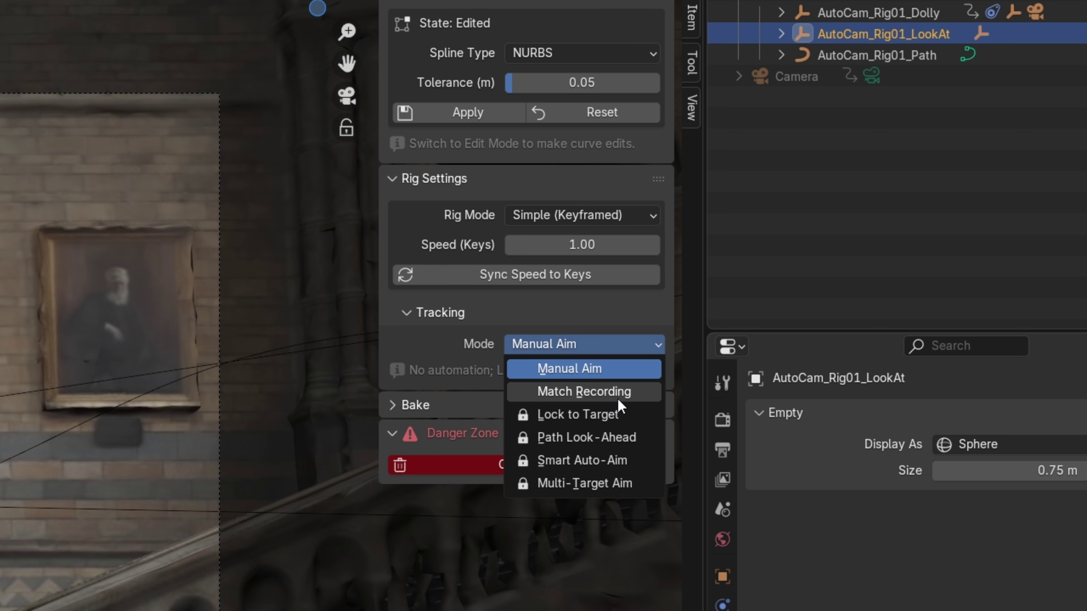
# Set the tracking mode to Match Recording and raise its Simplify and Smoothing values.
pyautogui.click(619, 395)
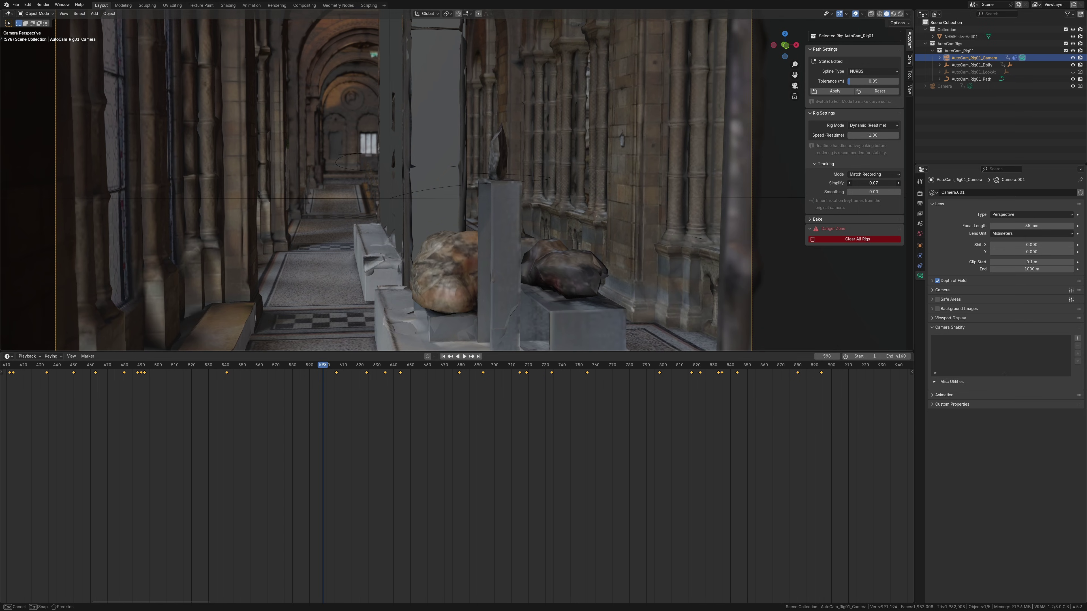
pyautogui.moveTo(584, 415); pyautogui.dragTo(611, 414)
pyautogui.moveTo(873, 192); pyautogui.dragTo(881, 192)
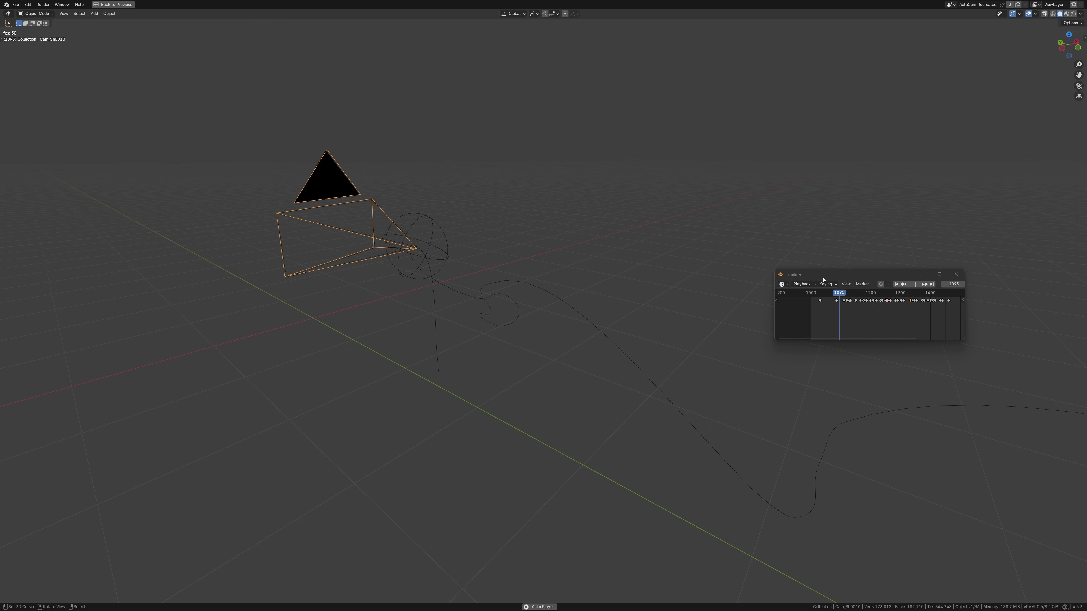
# Look through the camera at the horned creature and generate a camera rig from AutoCamPath.
pyautogui.moveTo(823, 280); pyautogui.dragTo(719, 126)
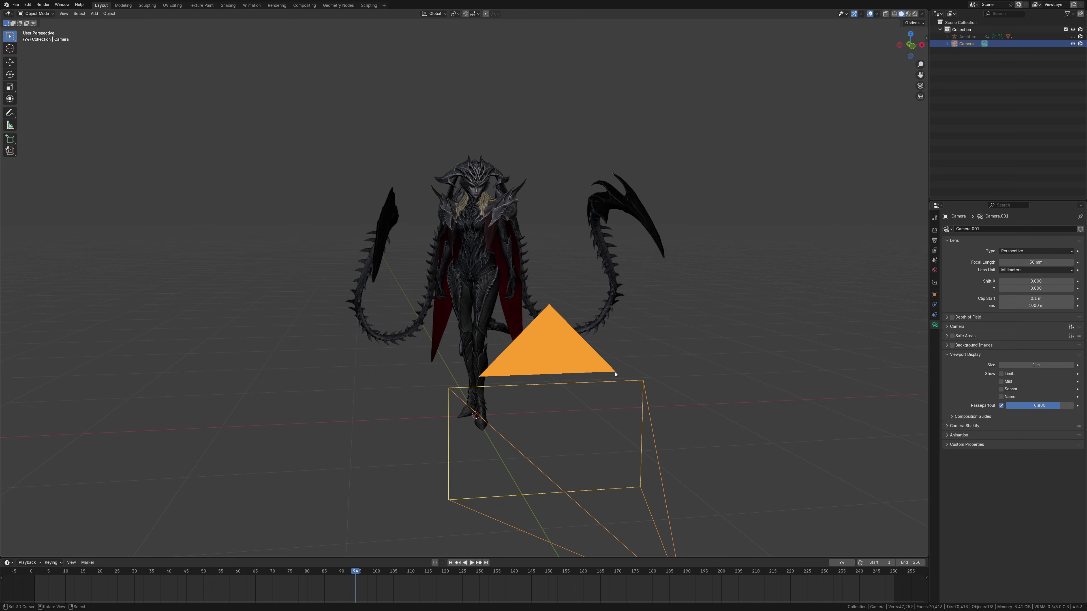
pyautogui.press('KP_0')
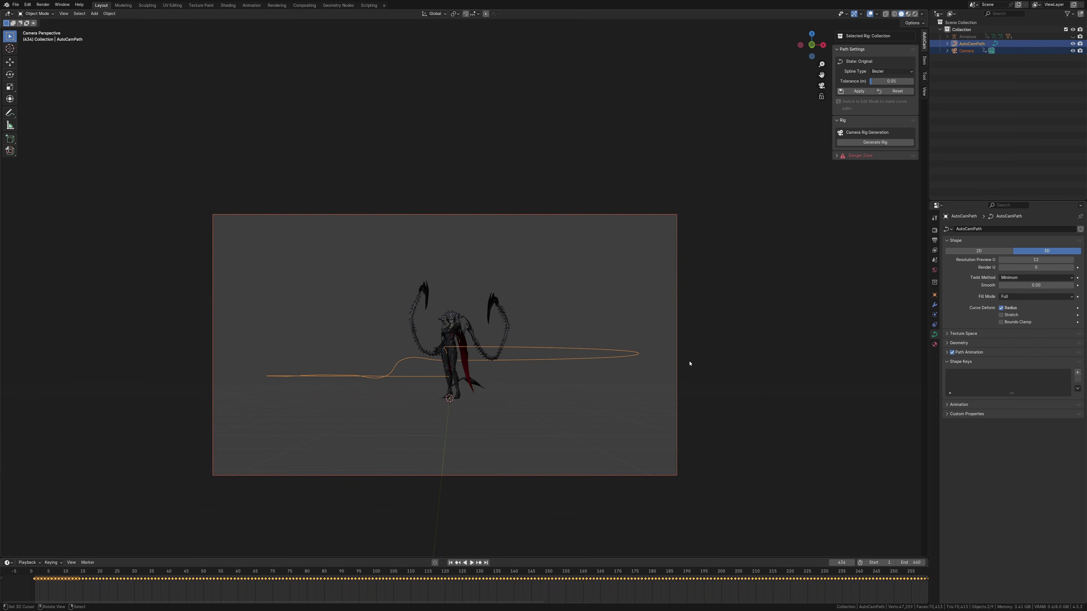
pyautogui.click(875, 142)
pyautogui.press('Tab')
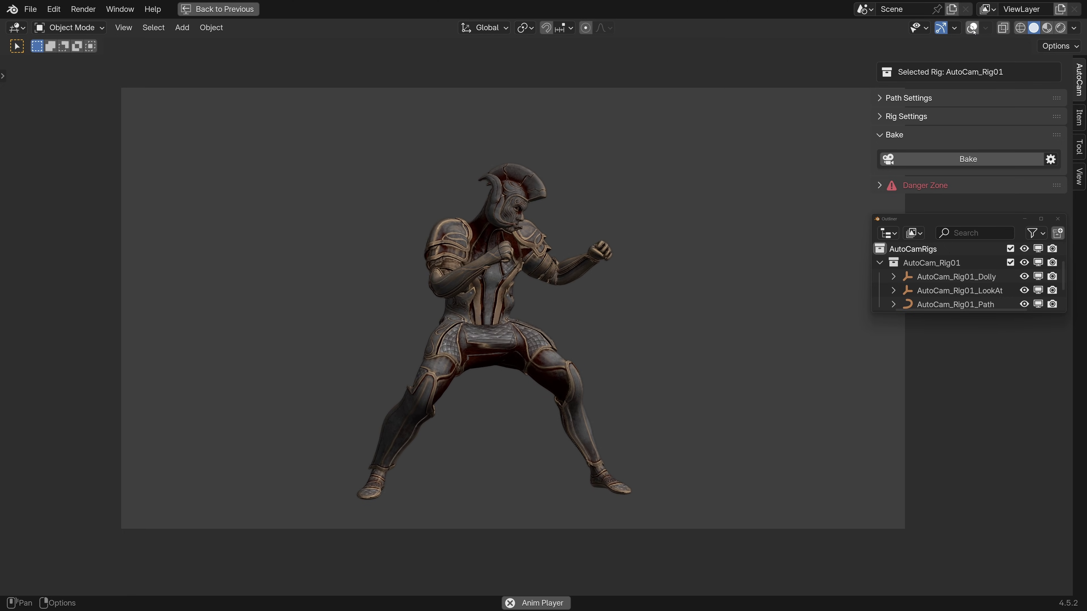
pyautogui.click(661, 410)
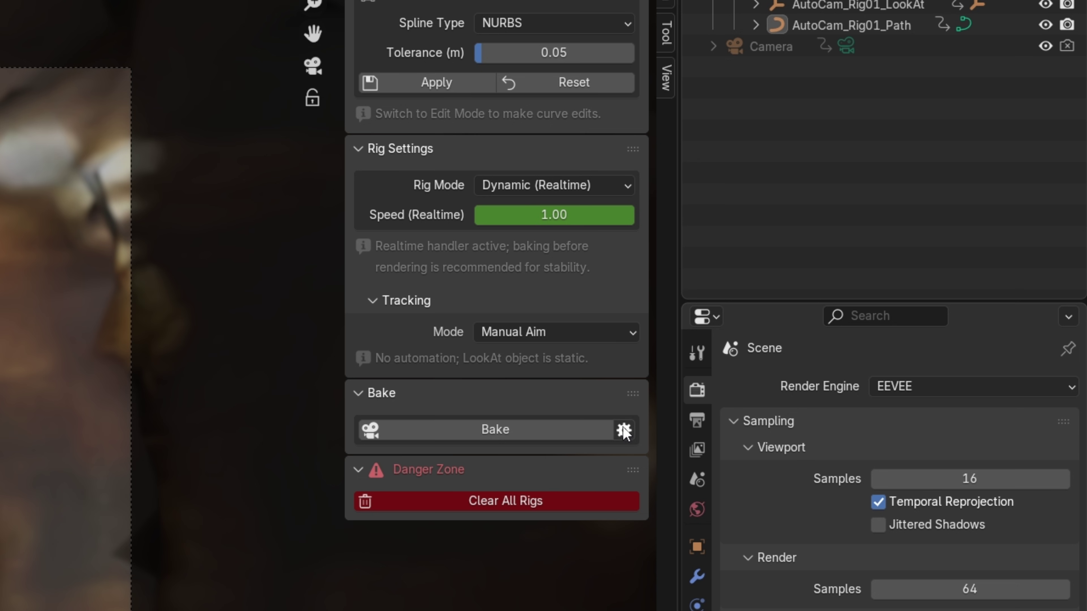
# Open the bake settings and go through the frame range options, leaving the range on Curve Range.
pyautogui.click(624, 430)
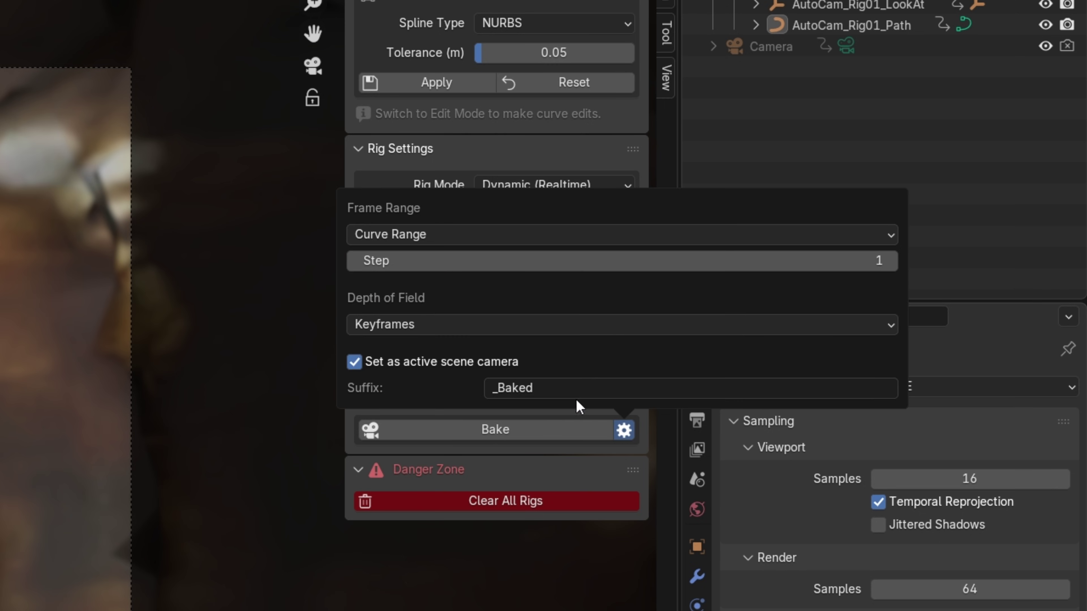
pyautogui.click(422, 235)
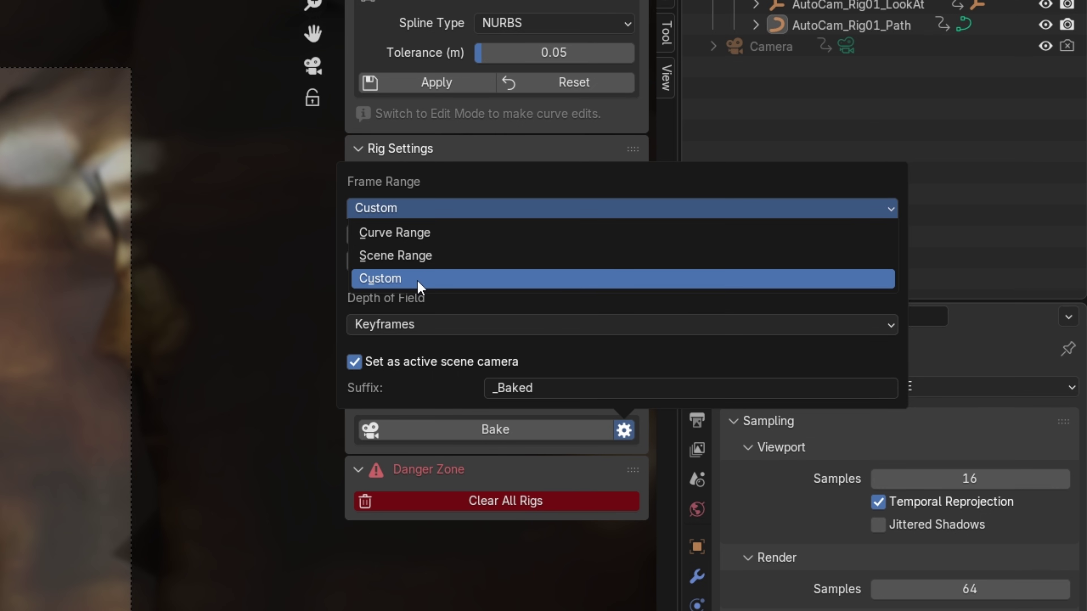
pyautogui.click(415, 278)
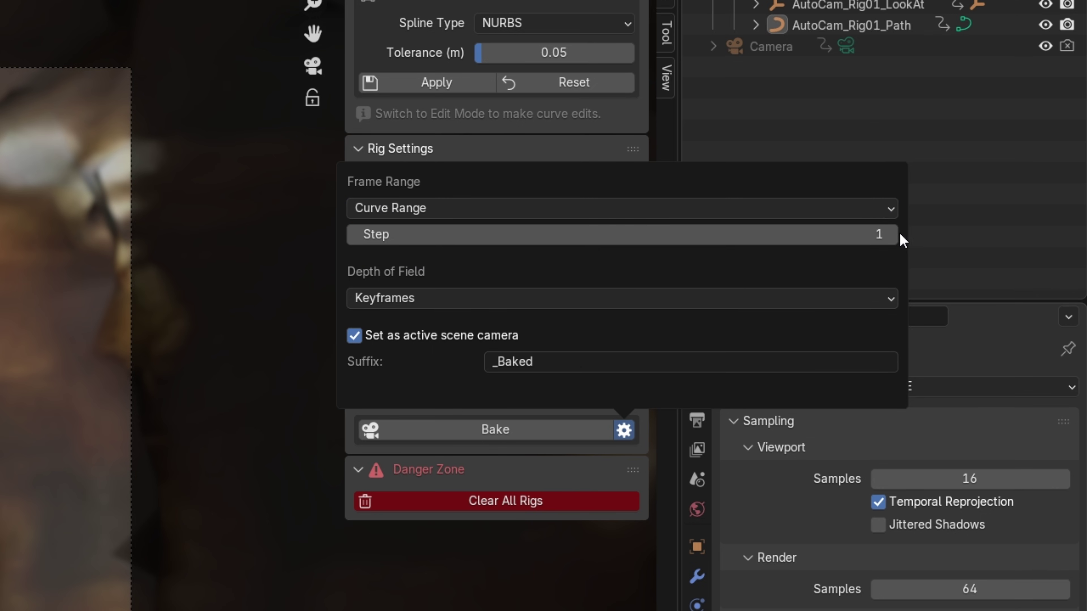
# Try a bake step of 6 and return the step to 1.
pyautogui.click(891, 235)
pyautogui.click(891, 235)
pyautogui.click(890, 234)
pyautogui.click(891, 234)
pyautogui.click(891, 235)
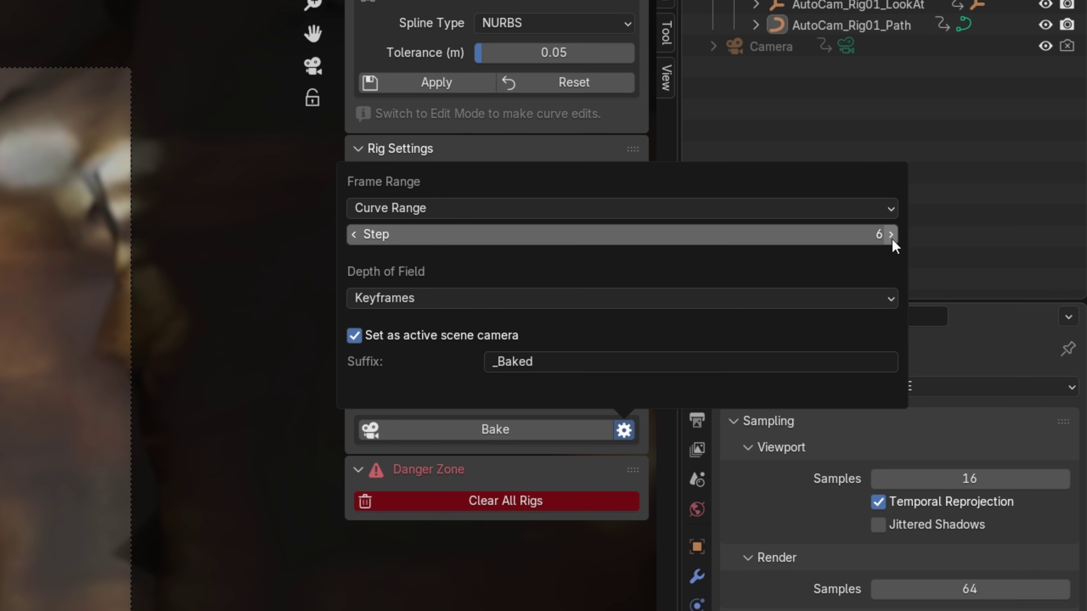
pyautogui.click(804, 239)
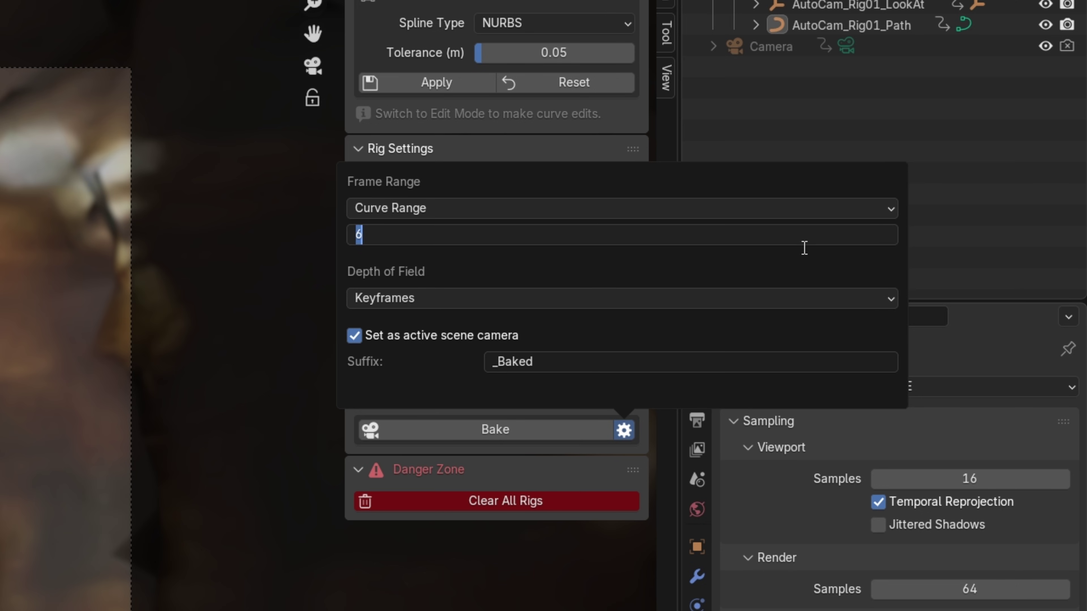
pyautogui.press('Return')
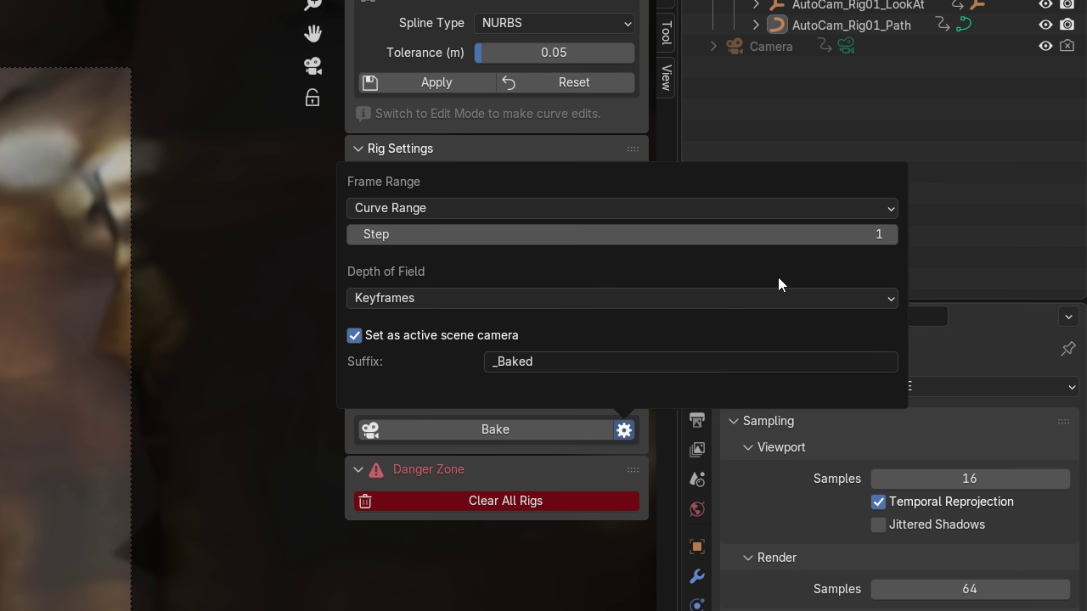
# Bake the rig with depth of field as Keyframes and the suffix _Baked, and expand the AutoCam_Rig01_Path_Baked collection.
pyautogui.click(403, 300)
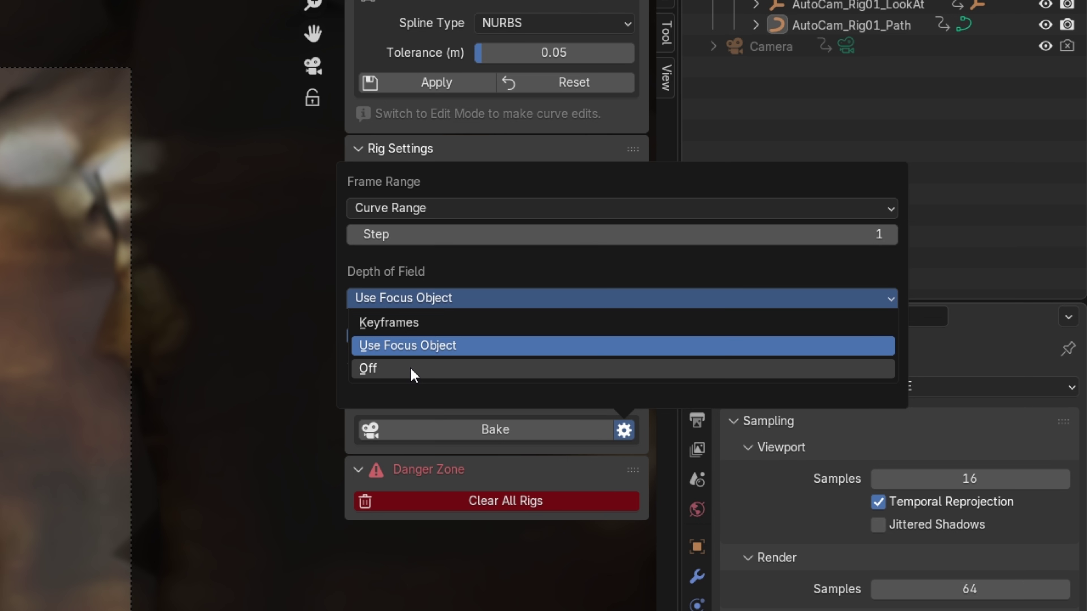
pyautogui.click(808, 186)
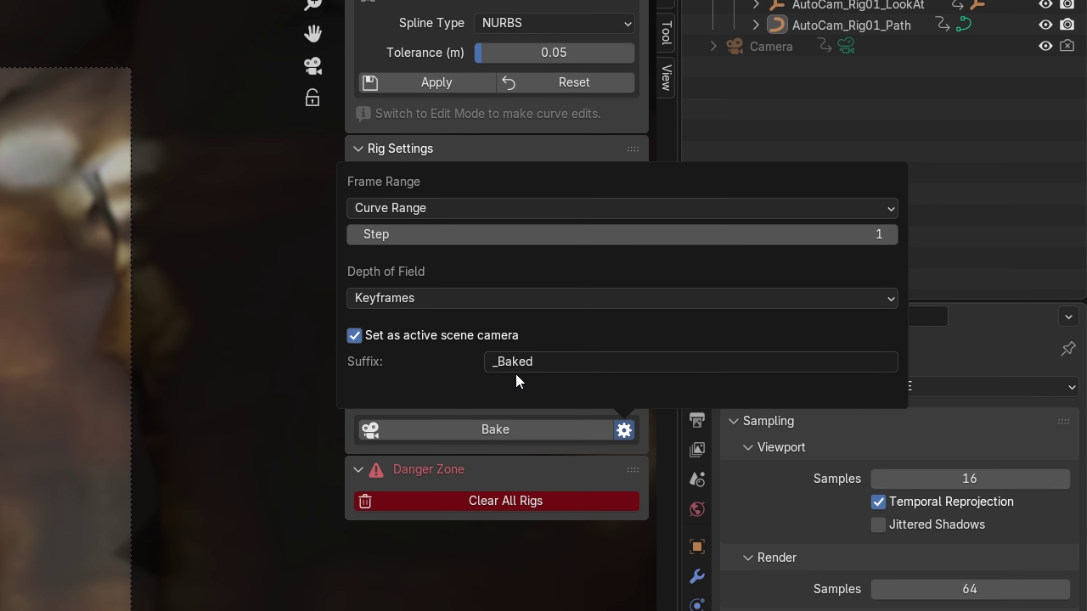
pyautogui.click(523, 367)
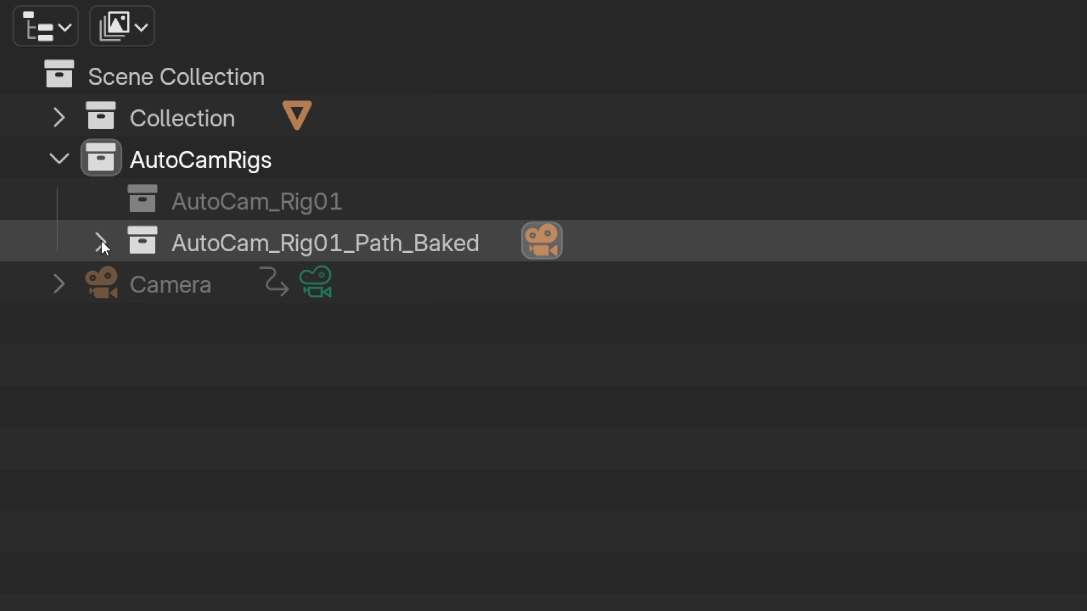
pyautogui.click(100, 242)
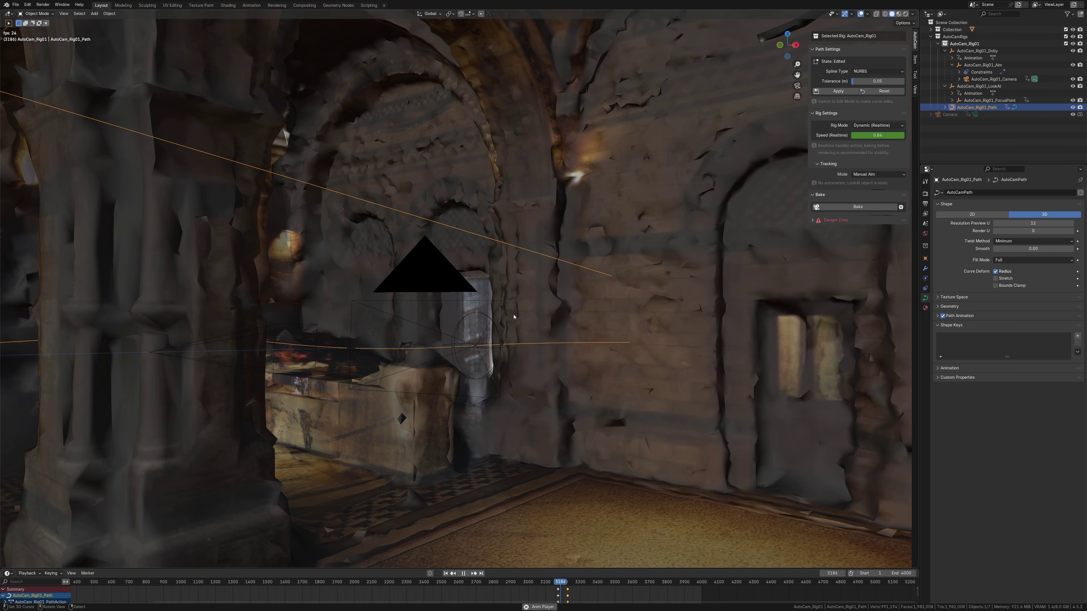
# Select AutoCam_Rig01_Dolly during playback and examine the baked camera move through the camera and from outside it.
pyautogui.click(491, 296)
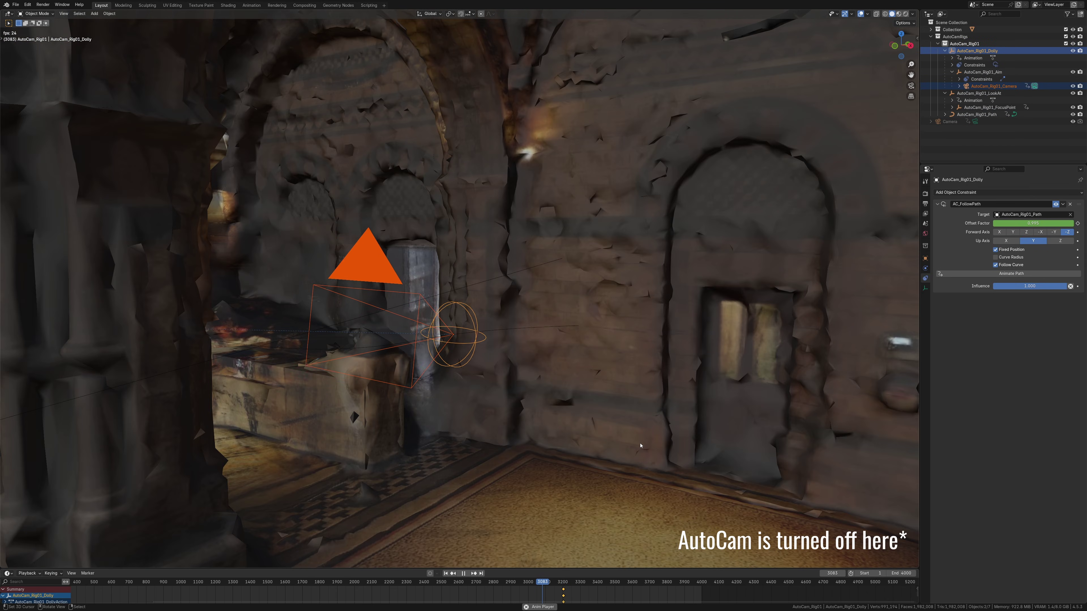
pyautogui.press('KP_0')
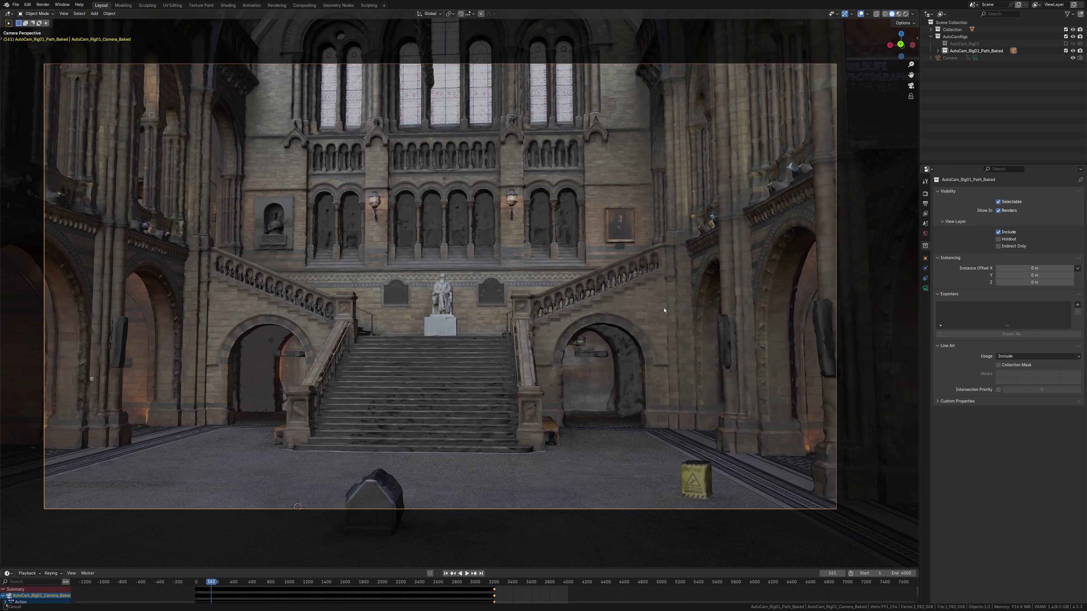
pyautogui.moveTo(504, 325); pyautogui.dragTo(633, 328, button='middle')
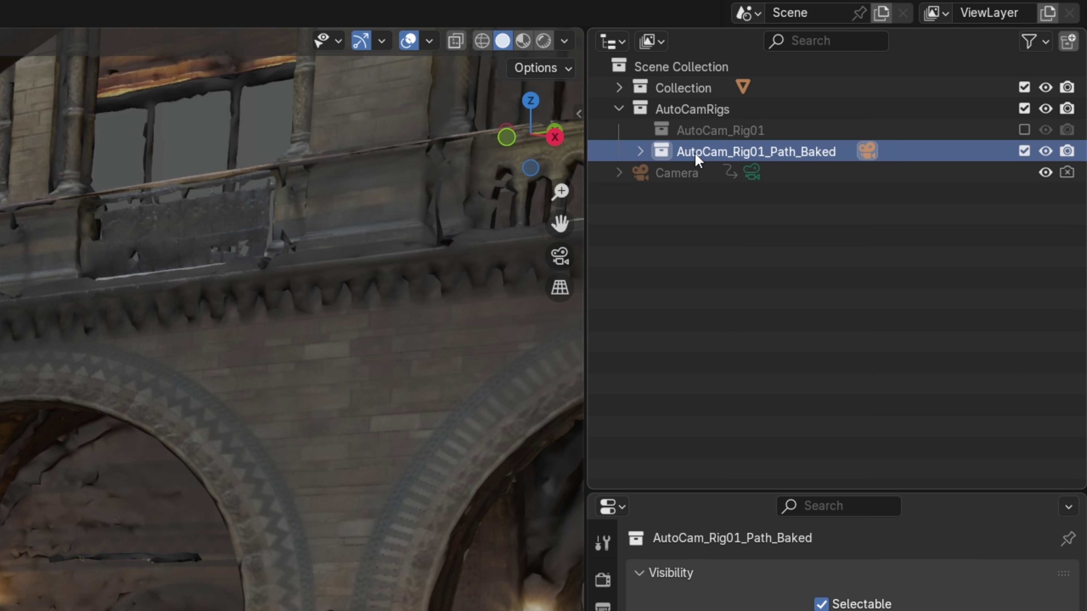
# Select AutoCam_Rig01_Camera_Baked in the baked collection and re-enable the AutoCam_Rig01 collection in the view layer.
pyautogui.click(639, 152)
pyautogui.click(760, 179)
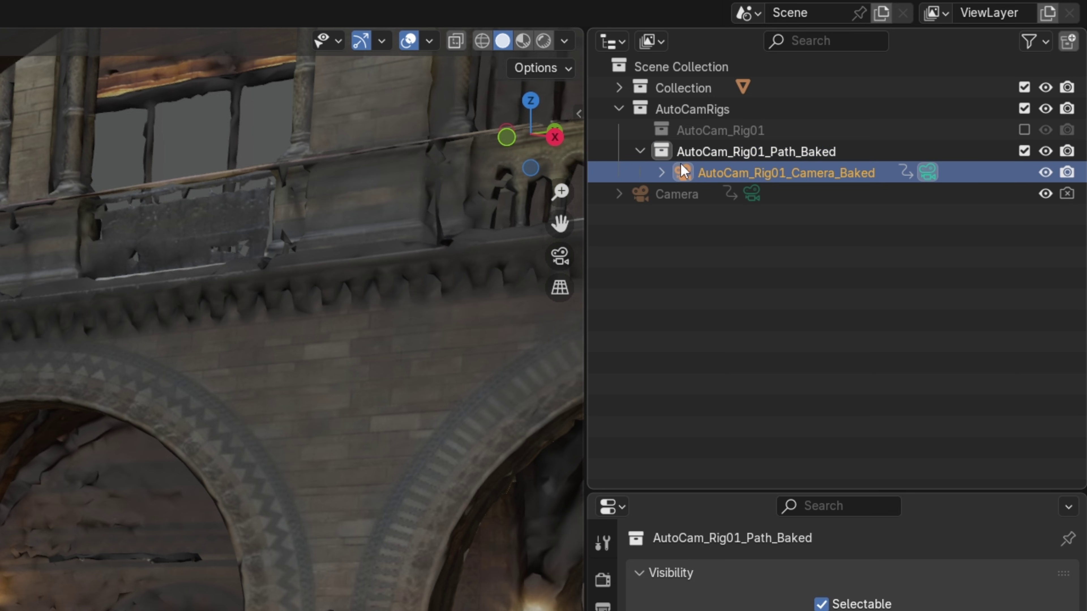
pyautogui.click(1024, 130)
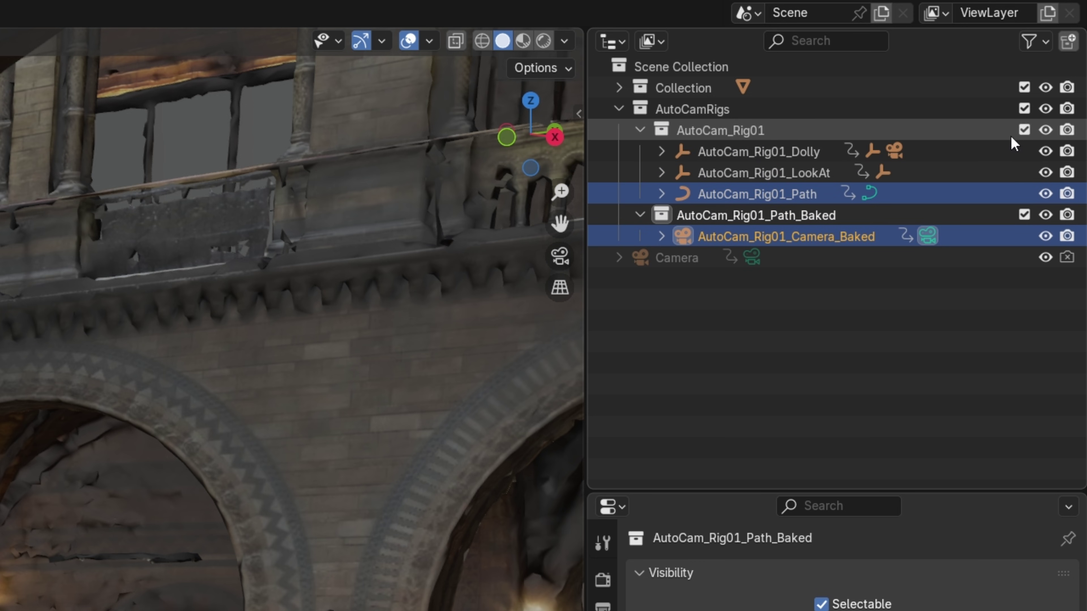
# Delete the AutoCam_Rig01_Path_Baked collection, keeping AutoCam_Rig01 enabled, and view the rig's camera move in the maximized viewport.
pyautogui.click(783, 151)
pyautogui.click(1024, 130)
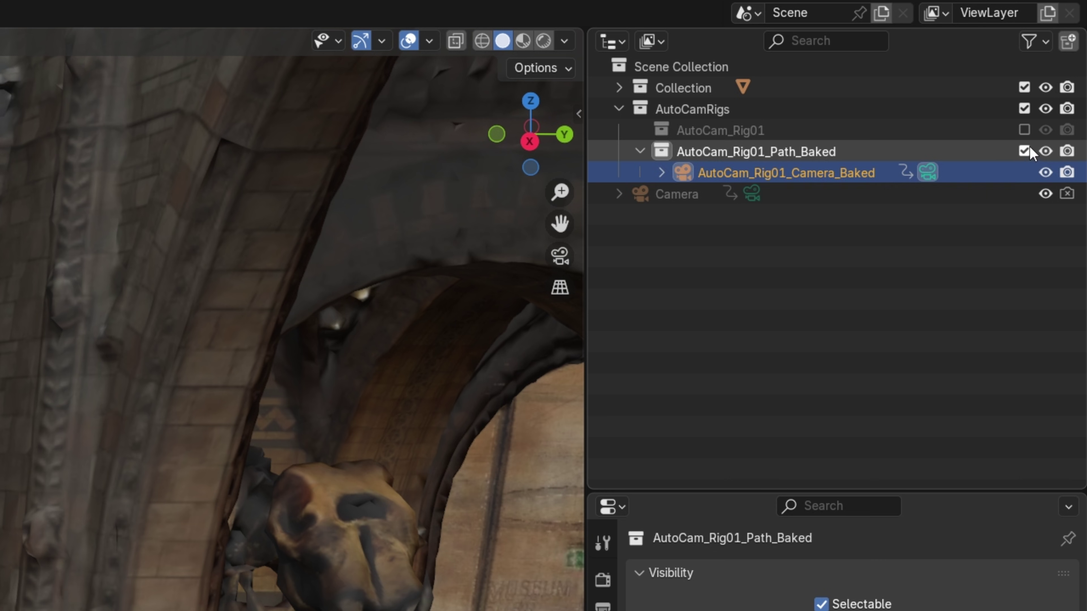
pyautogui.click(1024, 152)
pyautogui.press('Delete')
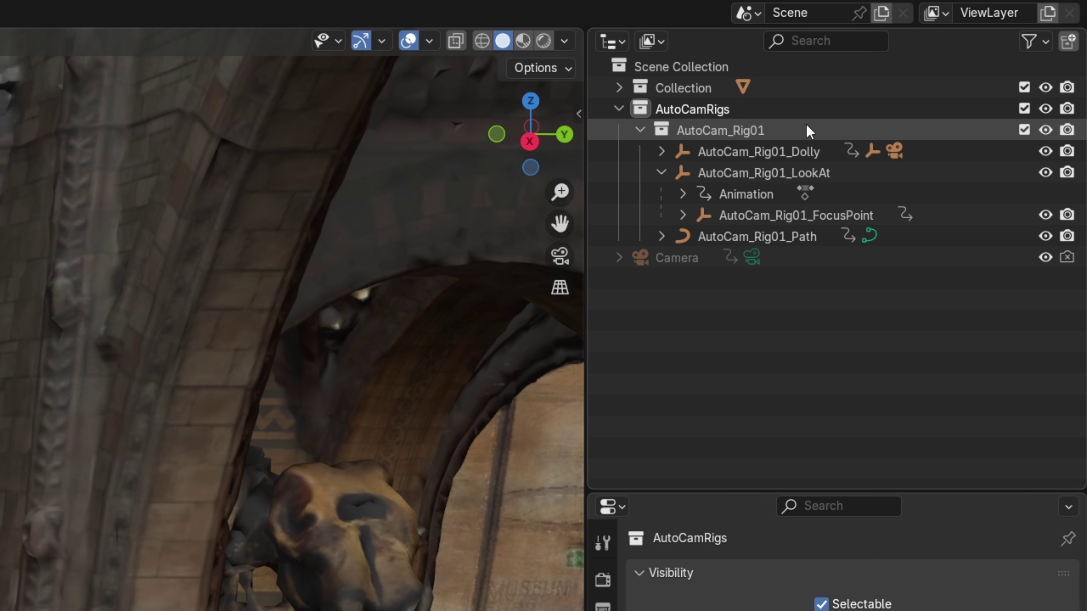
pyautogui.click(737, 132)
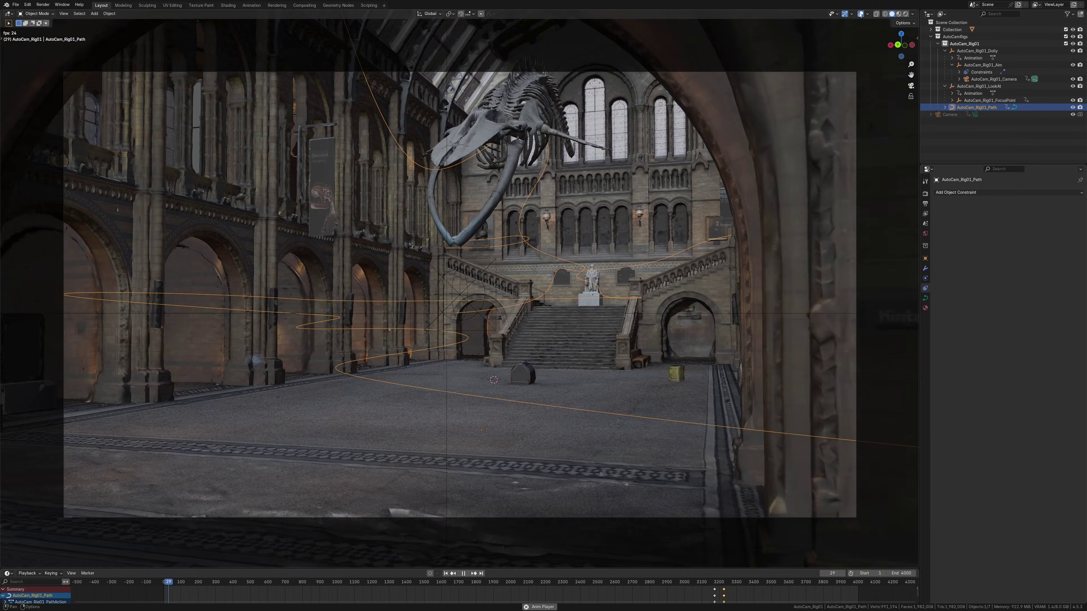
pyautogui.hotkey('ctrl', 'space')
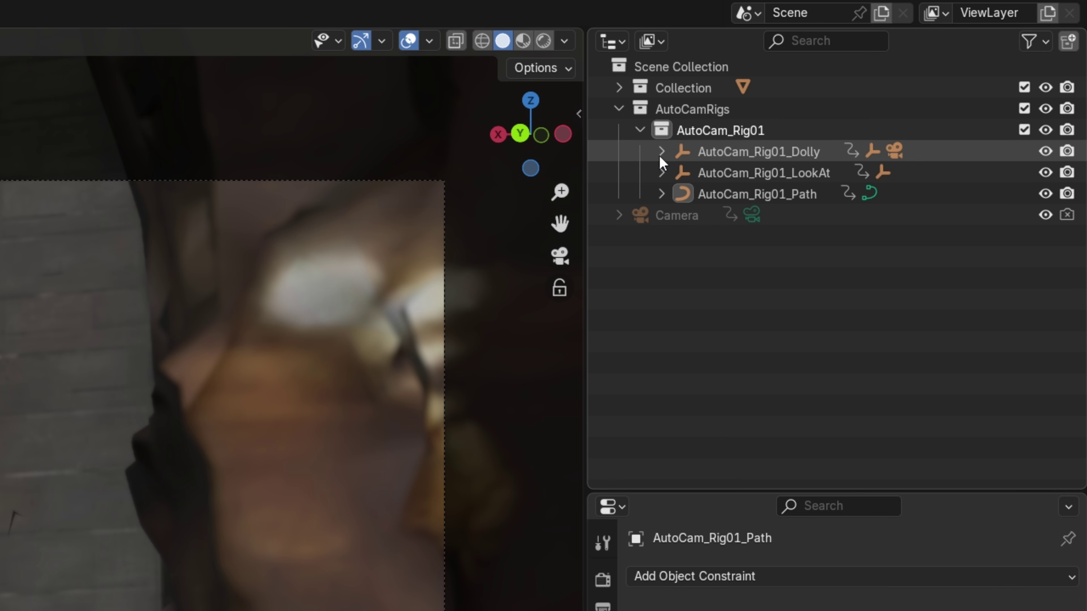
# Select AutoCam_Rig01_Camera under AutoCam_Rig01_Dolly and AutoCam_Rig01_Aim, and view its Walk to the Store shake in the maximized viewport during playback.
pyautogui.click(661, 152)
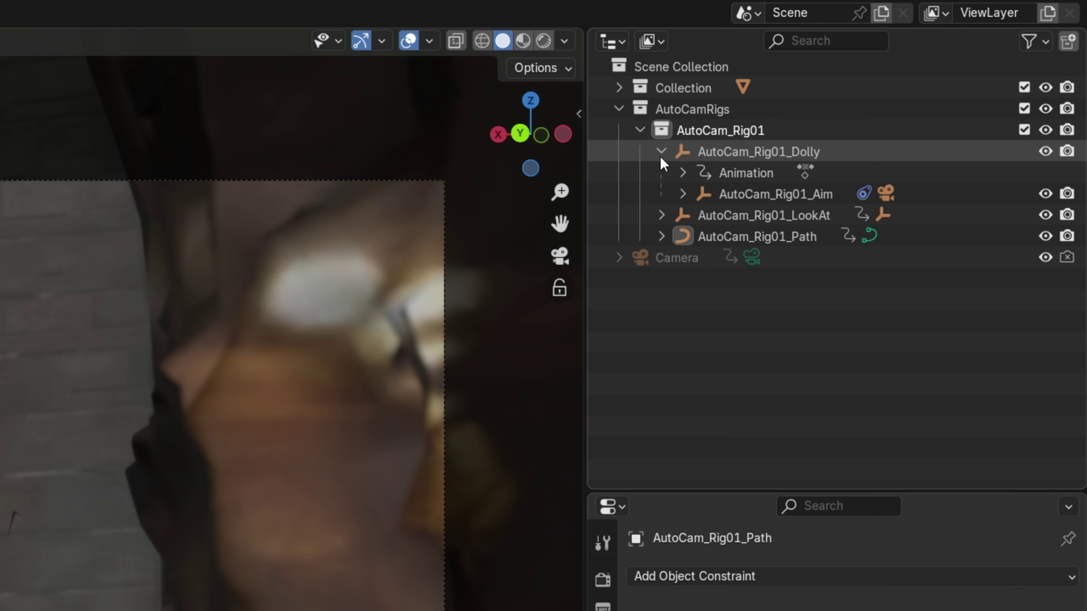
pyautogui.click(683, 193)
pyautogui.click(743, 238)
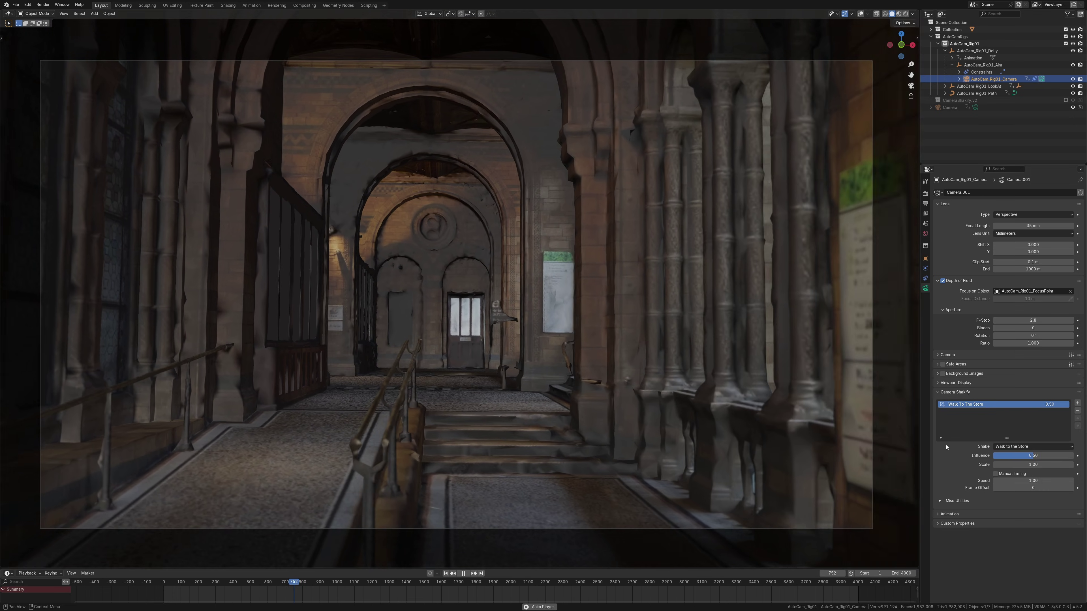
pyautogui.hotkey('ctrl', 'space')
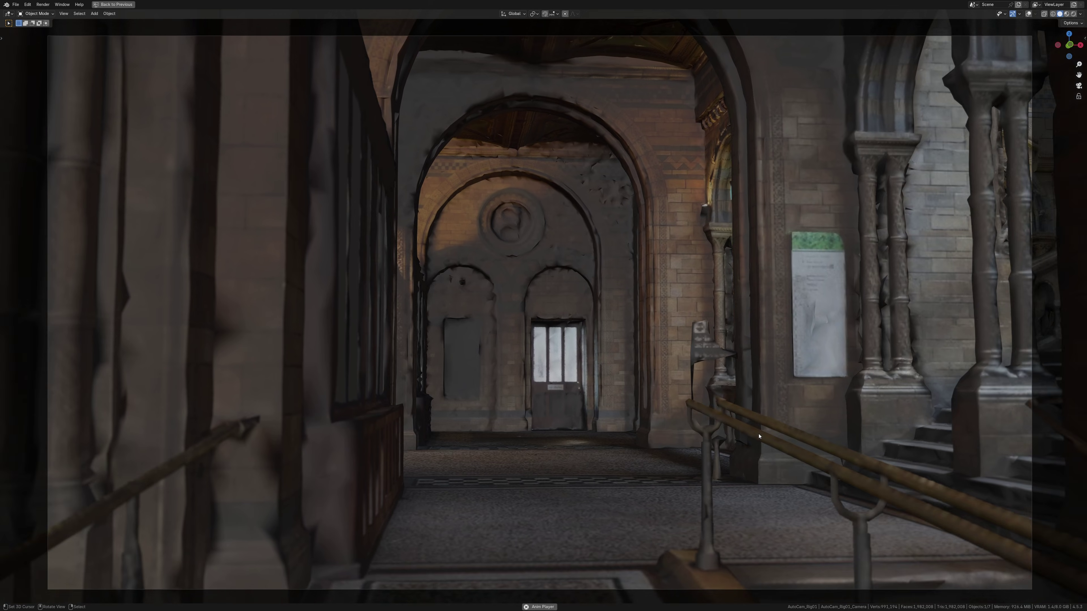